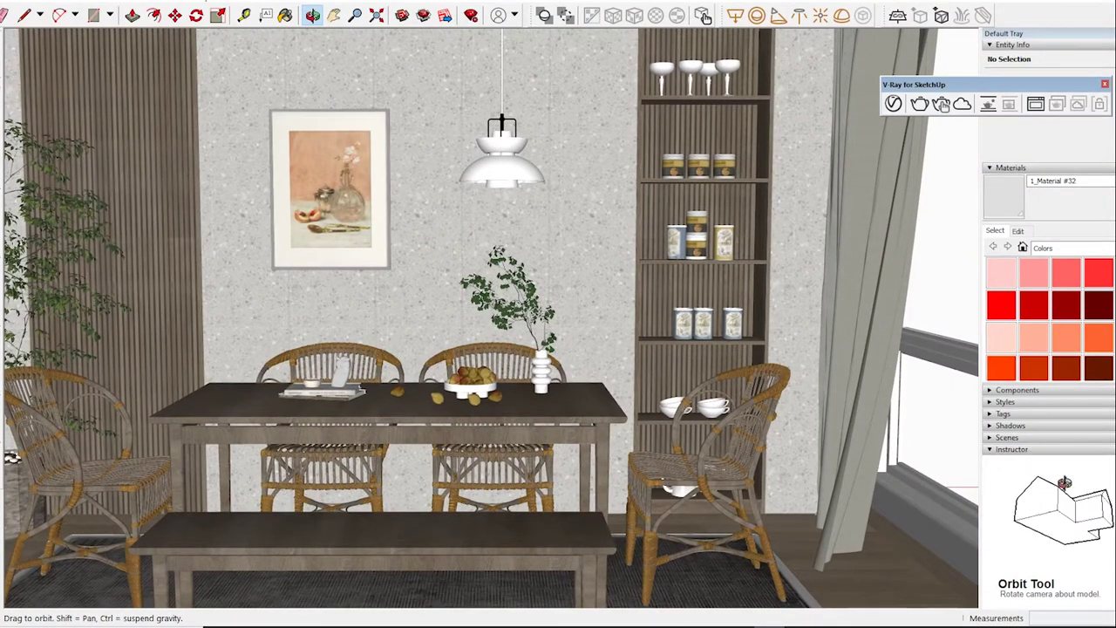
Orbit the camera to a head-on view closer to the dining set
key(space)
middle_drag(488, 349, 540, 340)
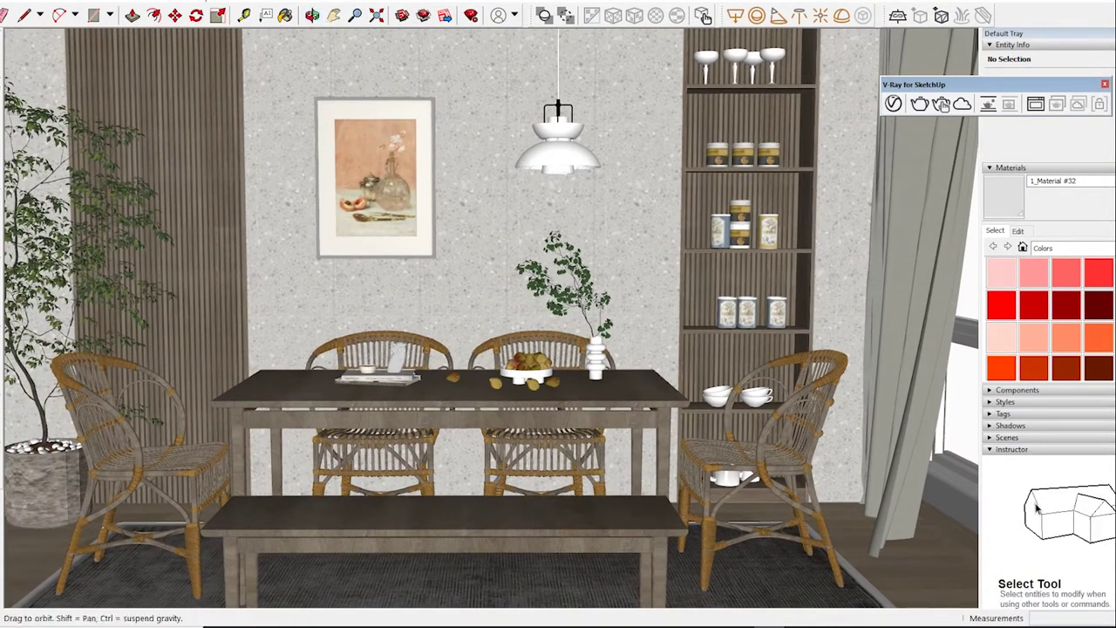
key(o)
middle_drag(488, 349, 523, 348)
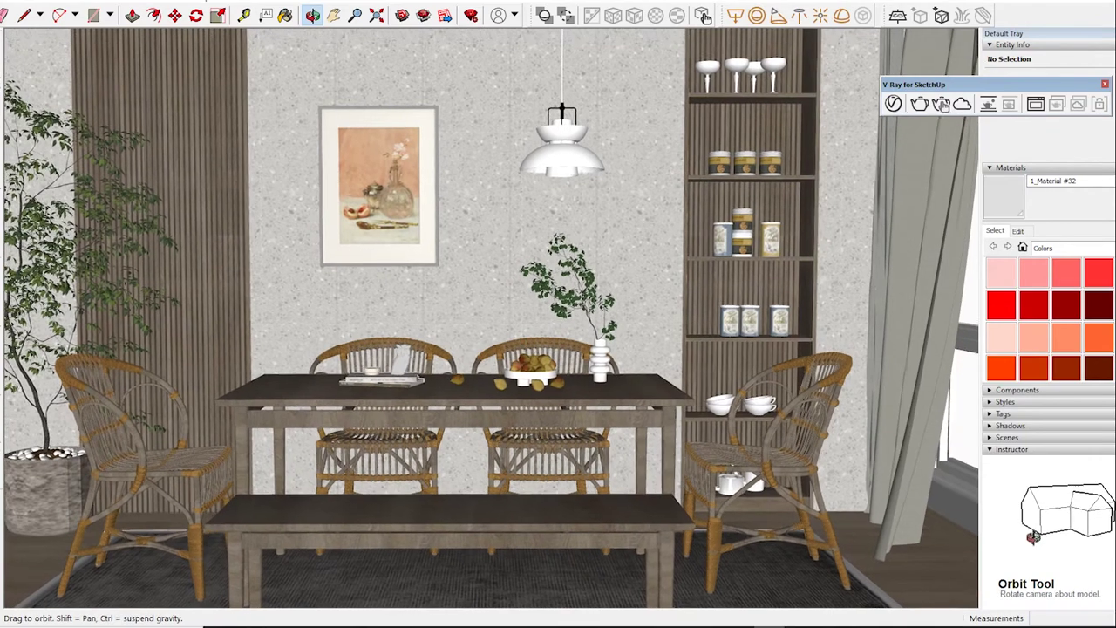
key(space)
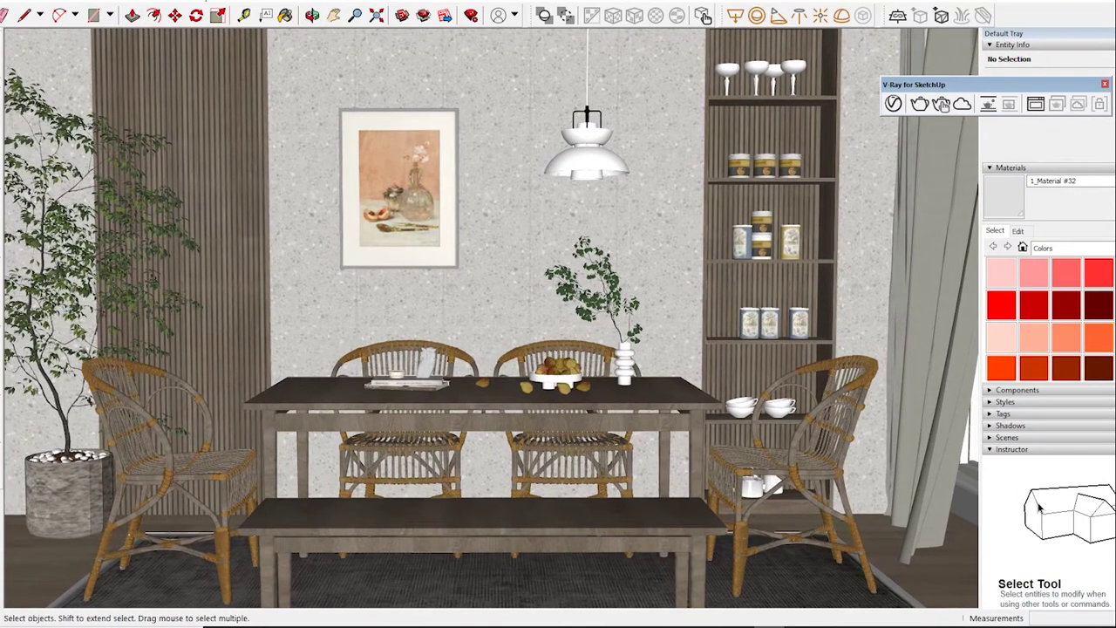
Switch the camera to Two-Point Perspective and pan to frame the whole furnished room
click(40, 1)
click(82, 85)
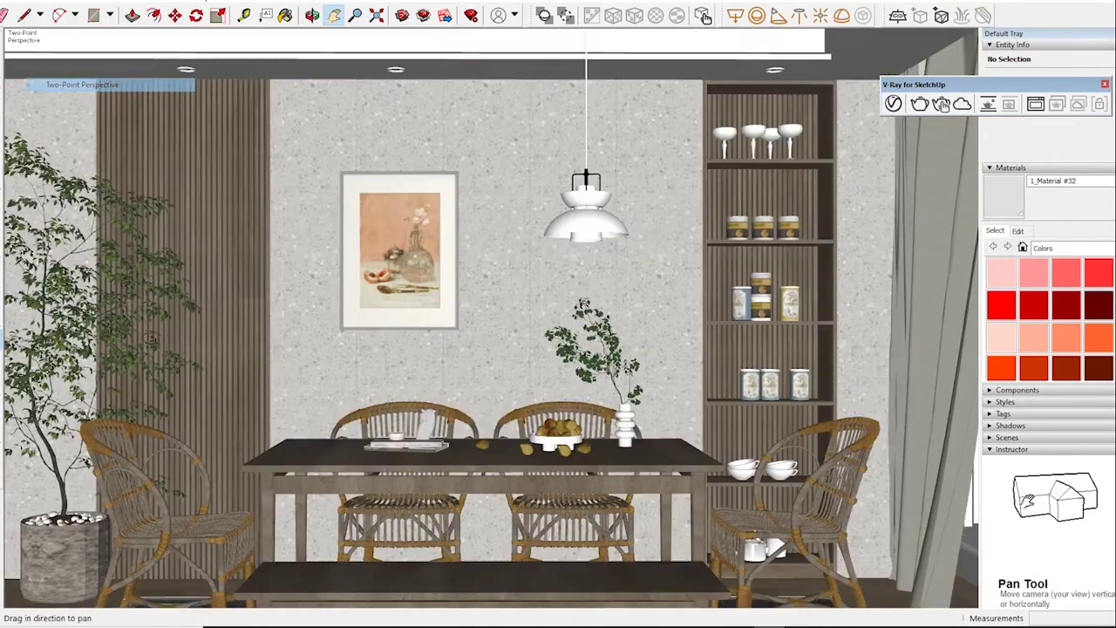
shift+middle_drag(558, 349, 560, 313)
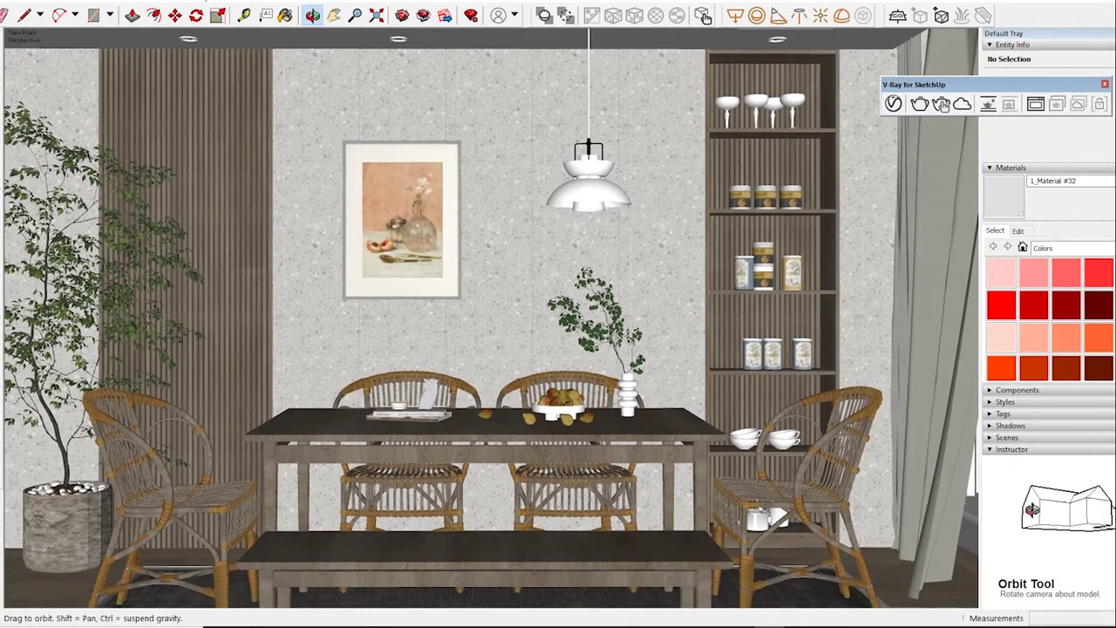
key(shift)
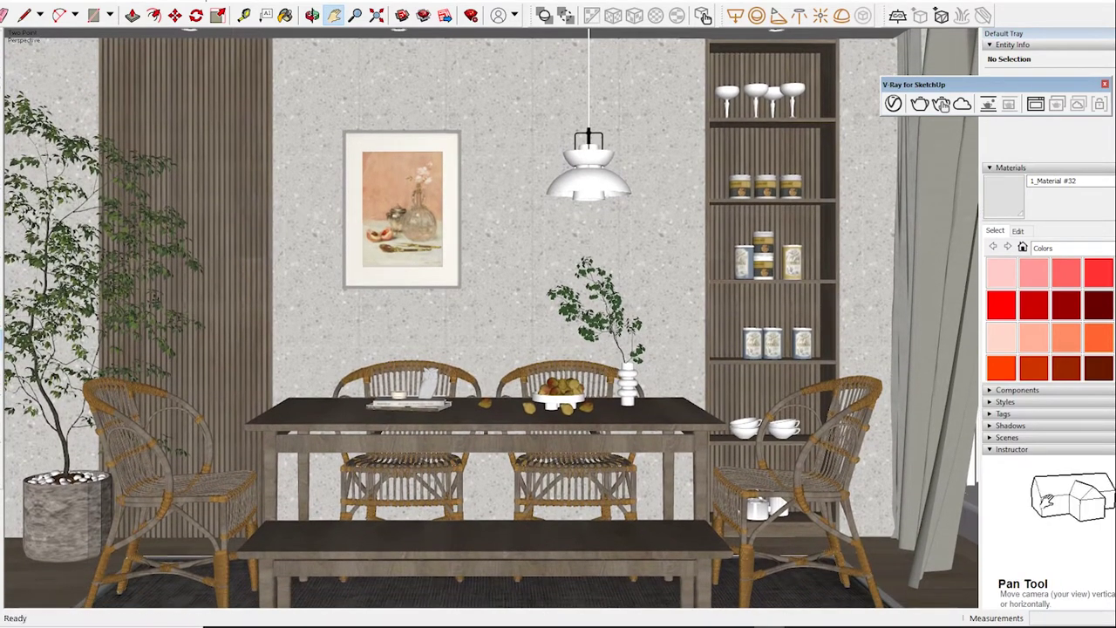
click(12, 2)
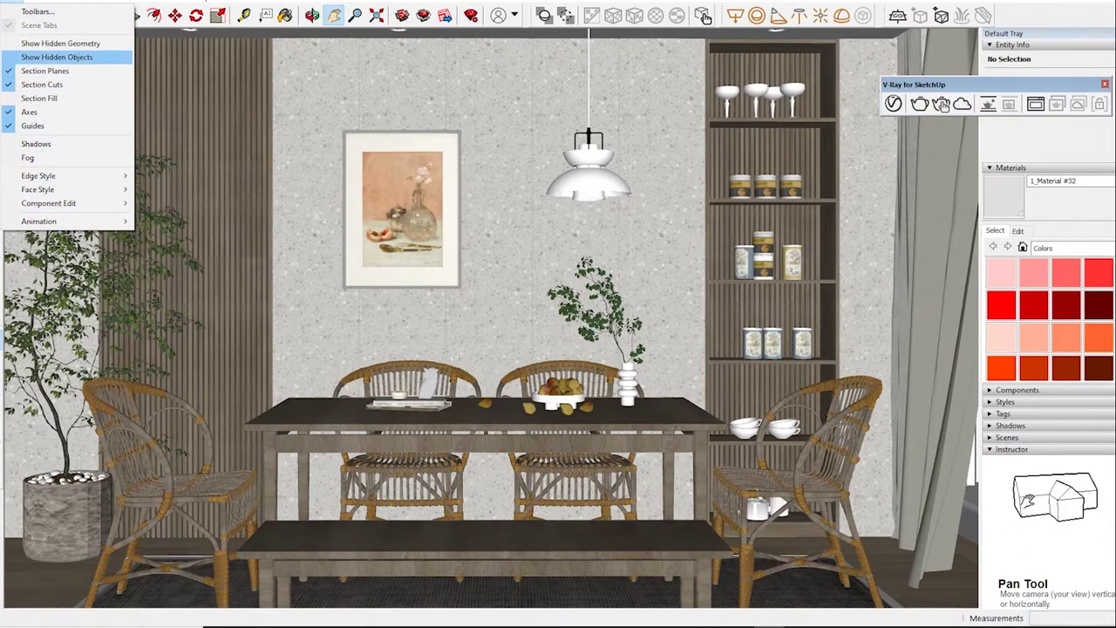
Add the current view as Scene 1, confirming Create Scene at the style warning
click(170, 220)
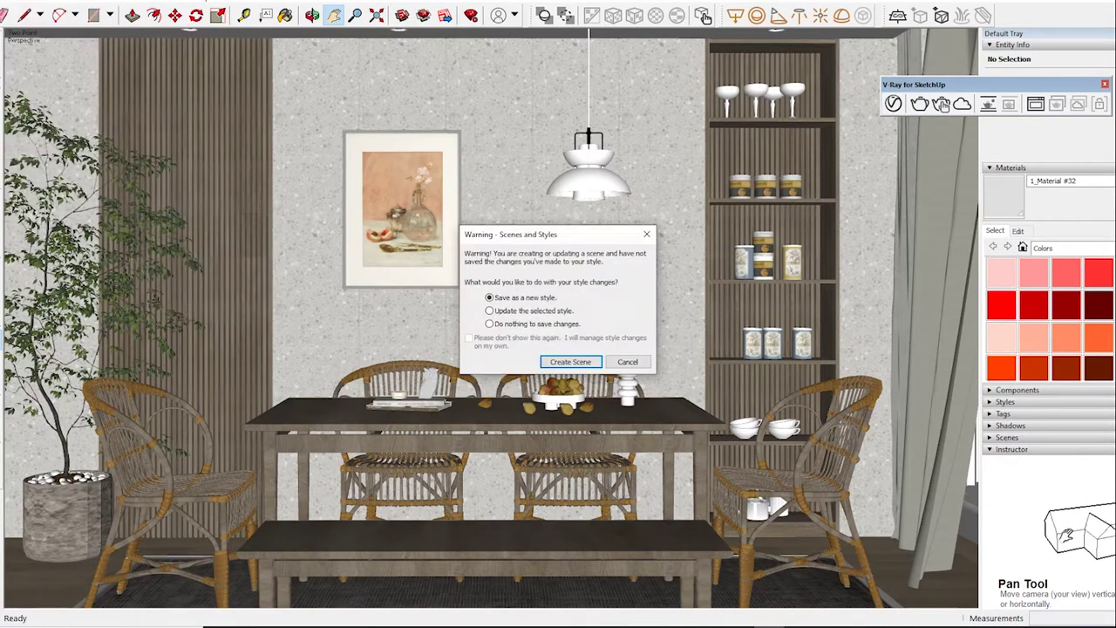
key(Return)
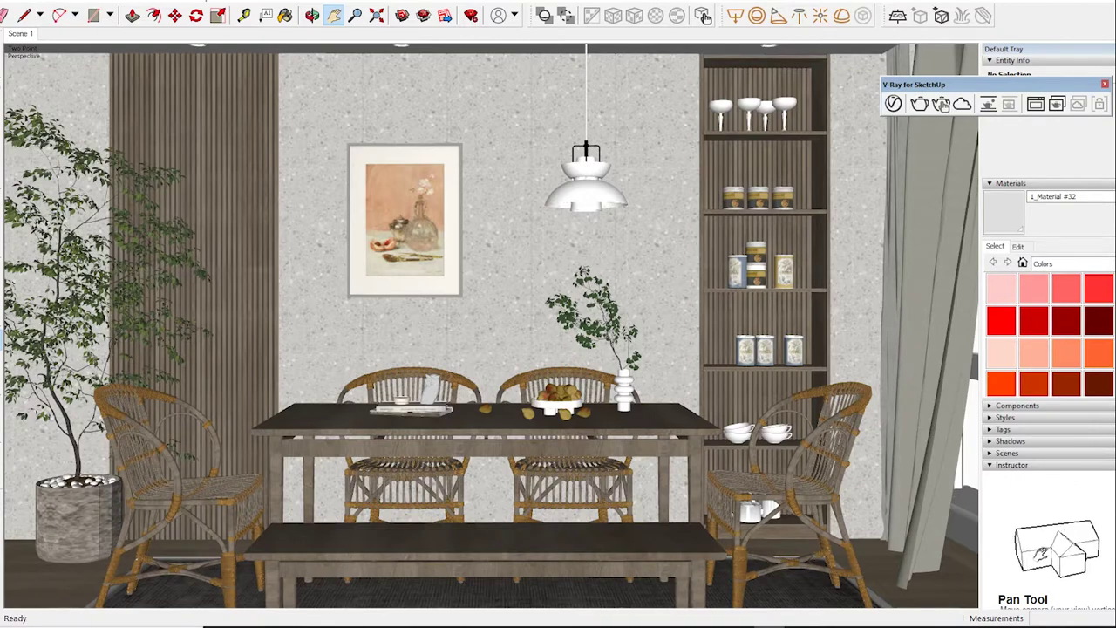
key(o)
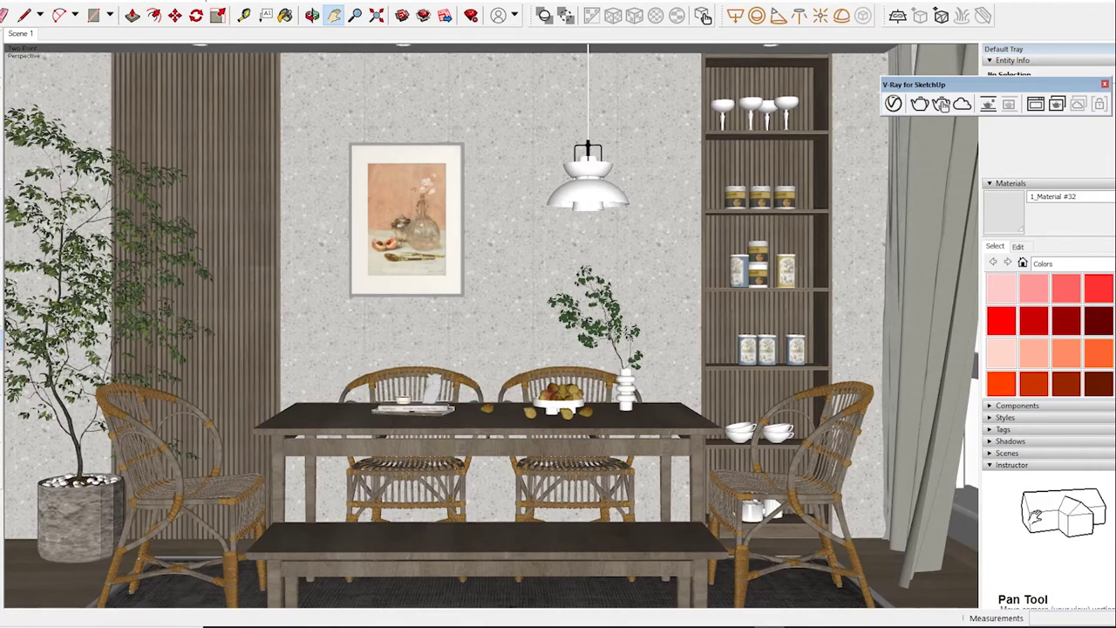
Look down over the table and rug, then show the V-Ray Asset Editor's Materials list beside it
drag(488, 314, 488, 192)
shift+drag(489, 436, 488, 218)
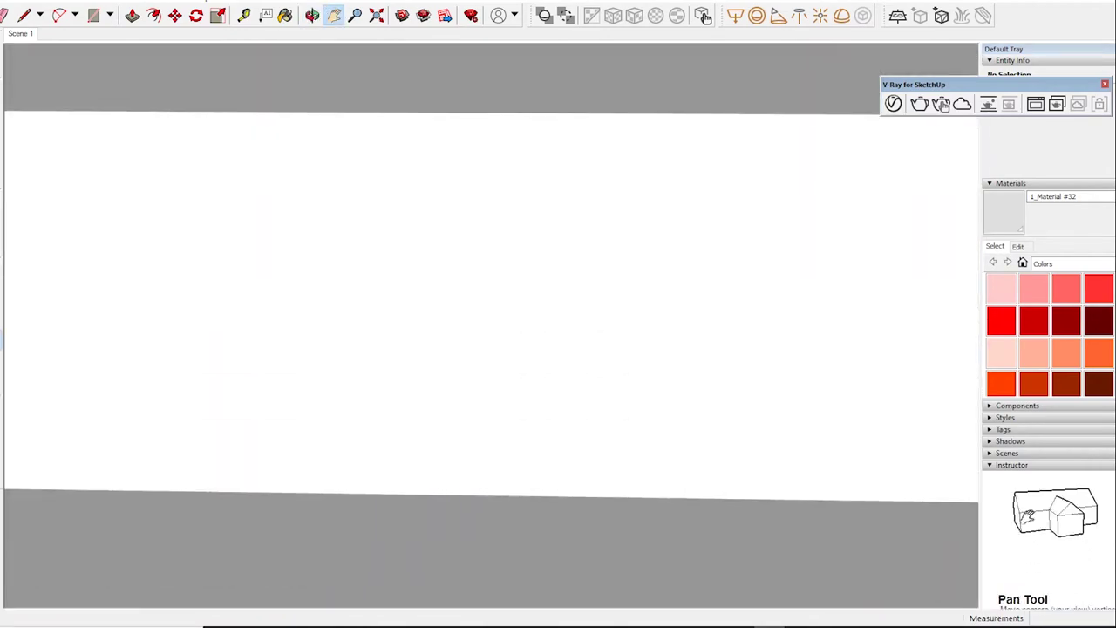
key(h)
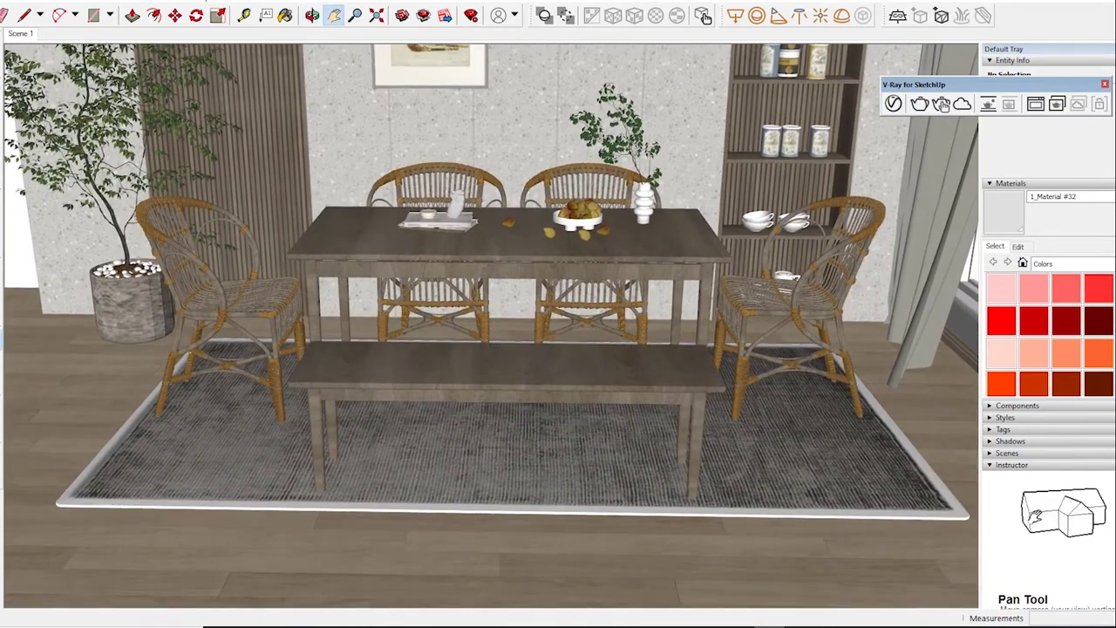
click(893, 104)
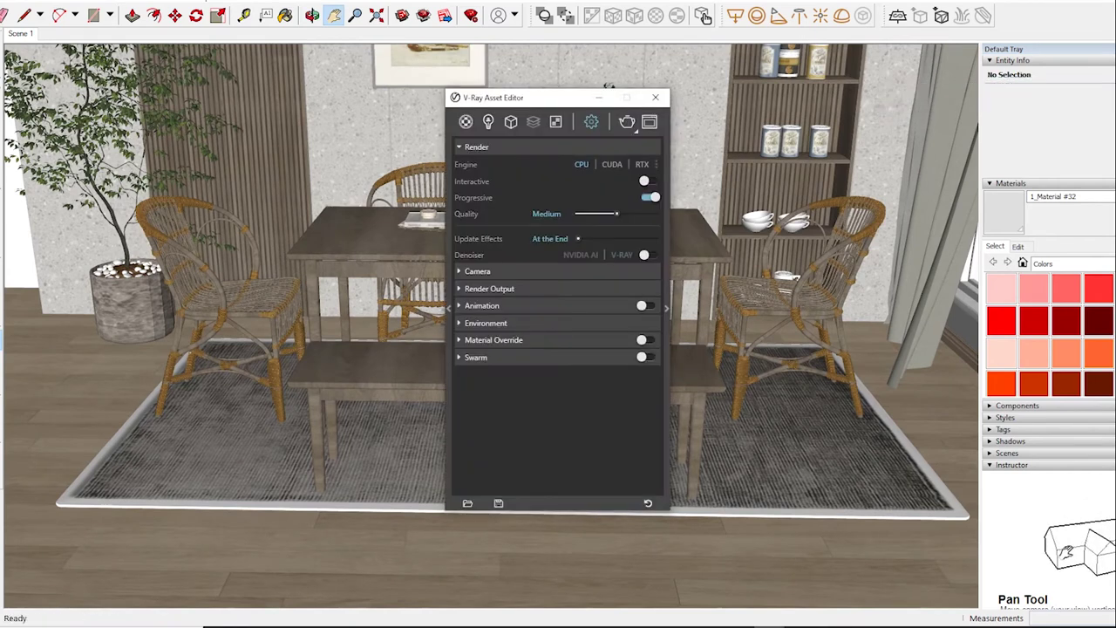
drag(607, 88, 763, 75)
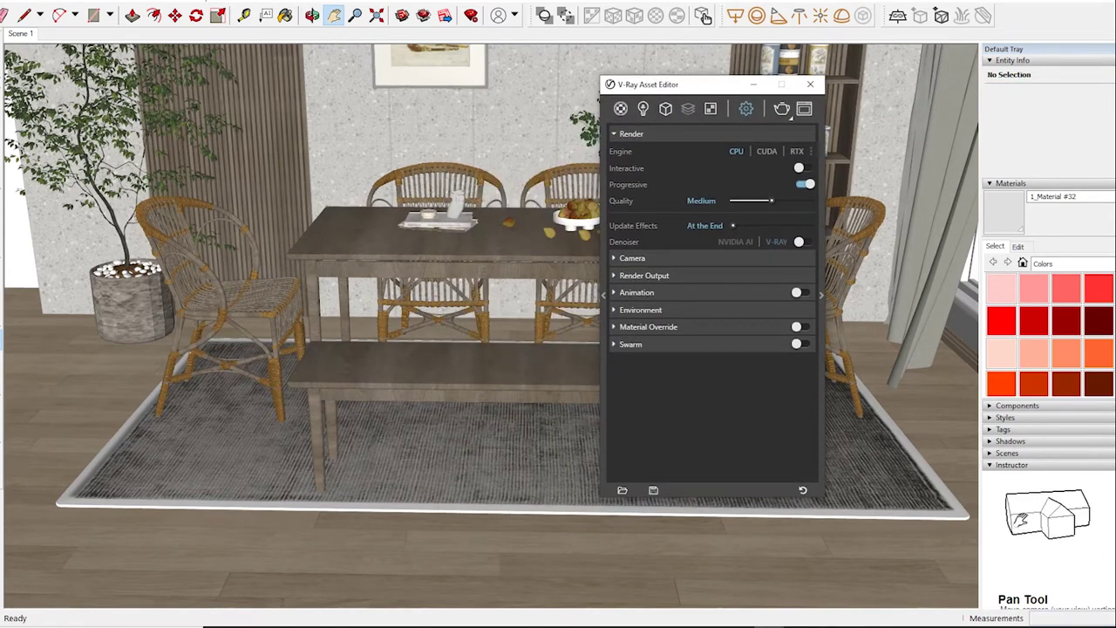
click(619, 108)
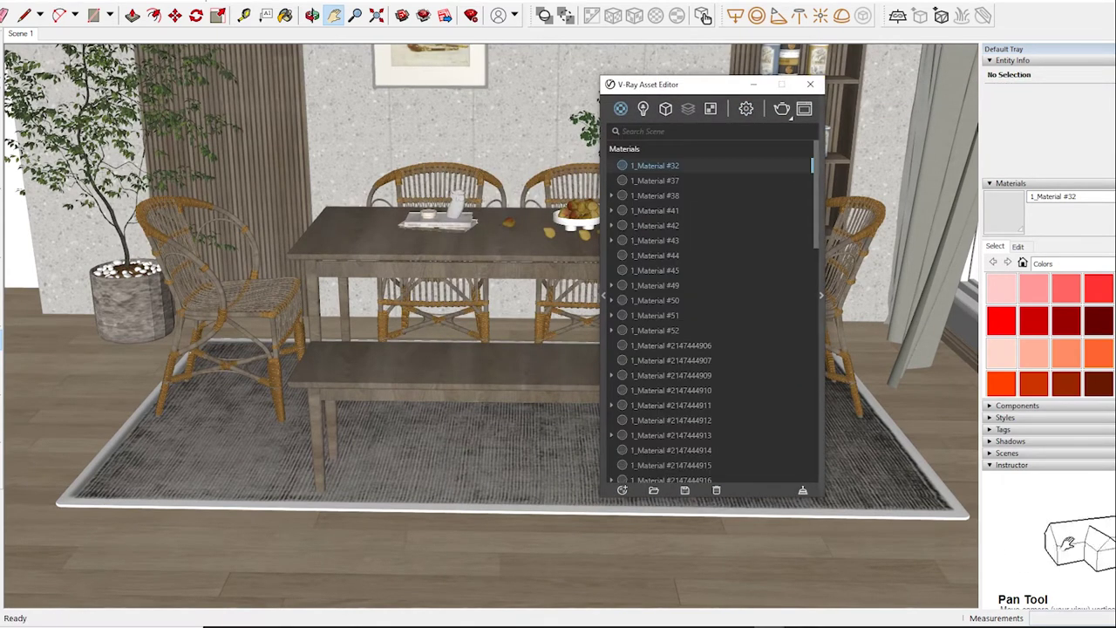
Sample 1_Material #50 from the model and review its Reflection and Refraction settings
click(820, 295)
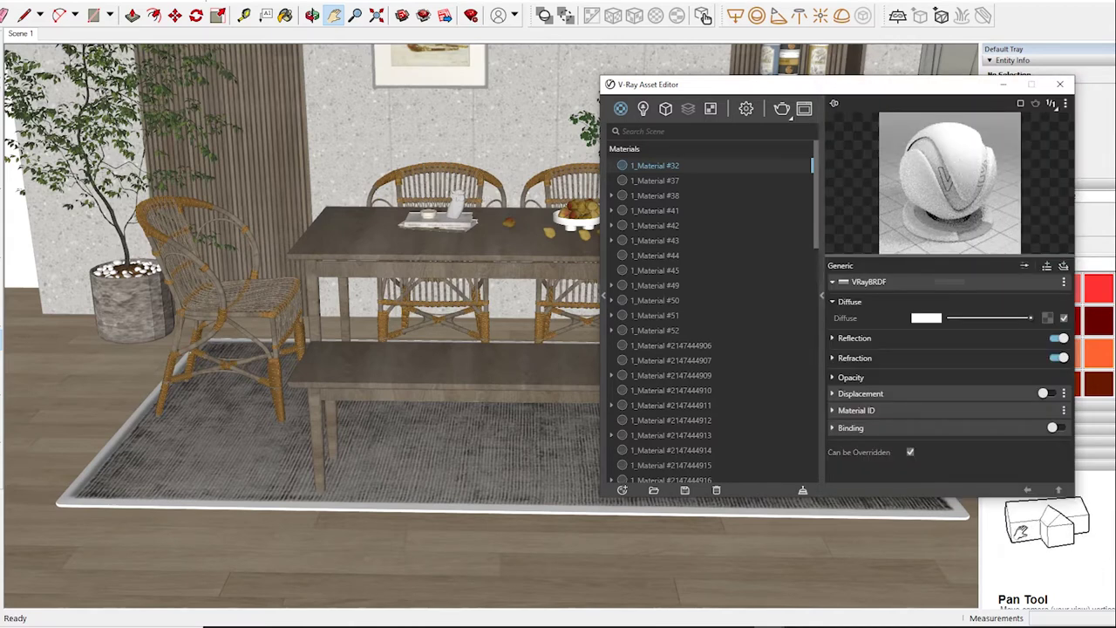
click(333, 15)
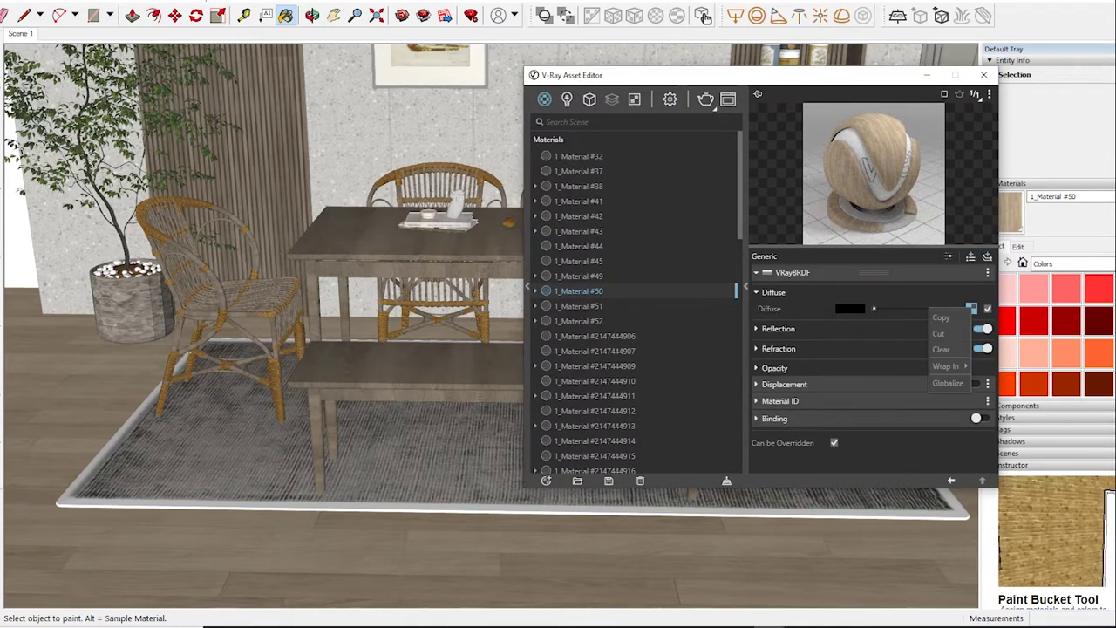
click(778, 327)
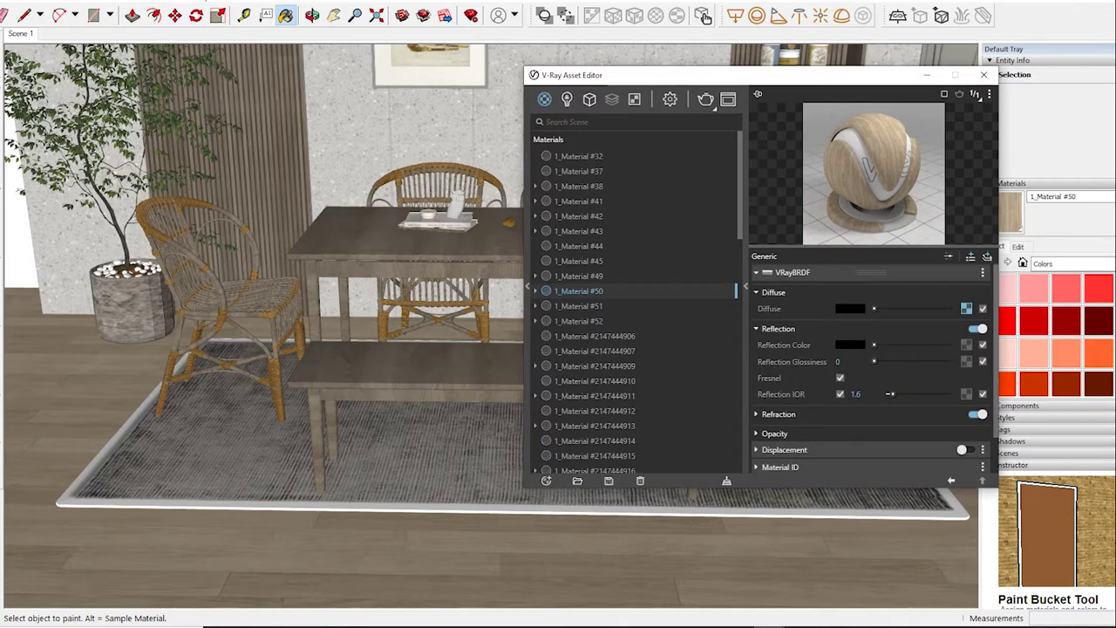
click(778, 414)
scroll(871, 366, down, 1)
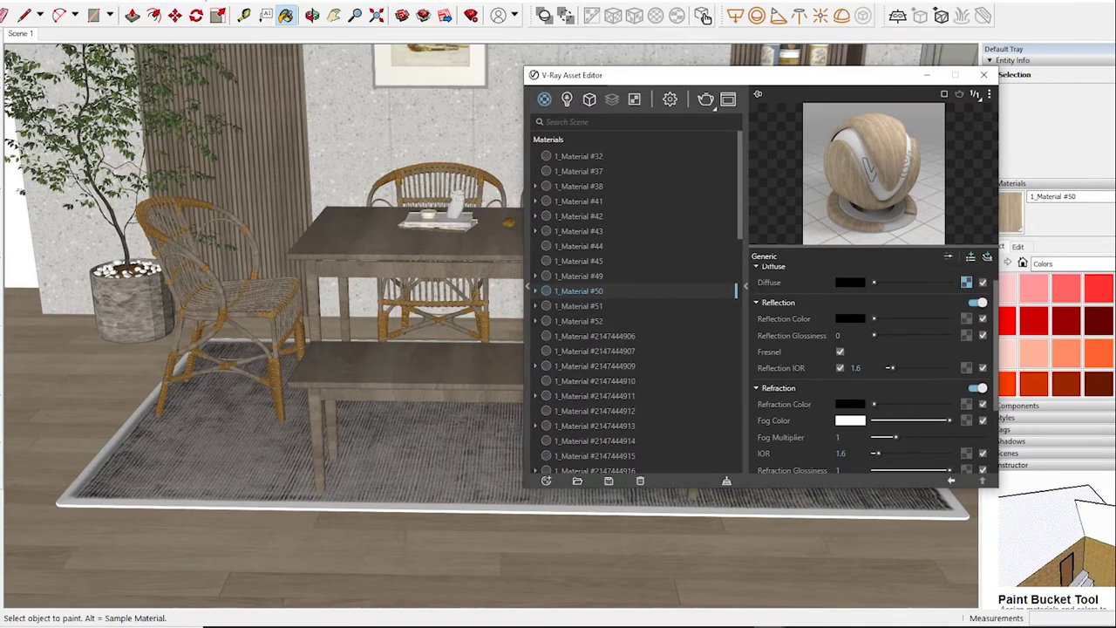
scroll(871, 366, down, 3)
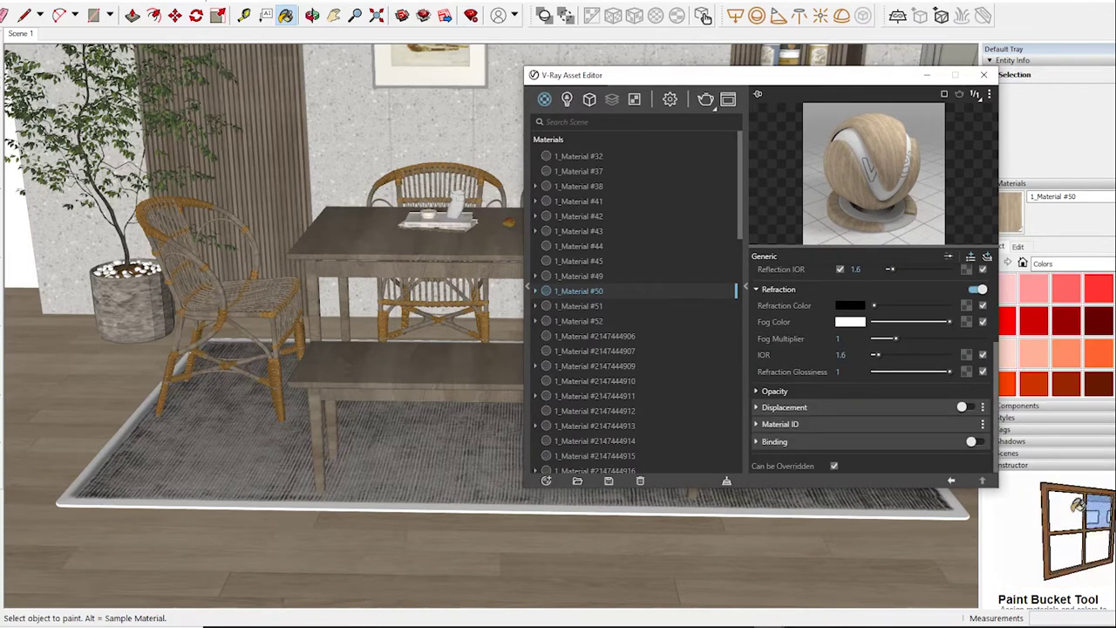
scroll(872, 366, up, 4)
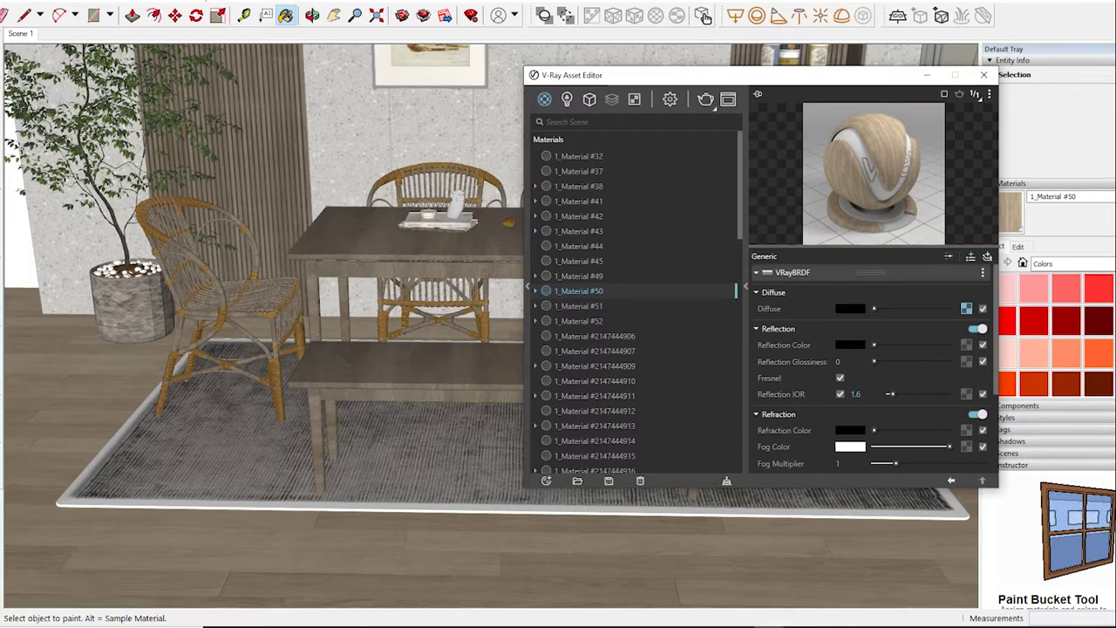
Add a Bump layer to 1_Material #50 using the pasted texture at Bump Amount 0.15
click(987, 256)
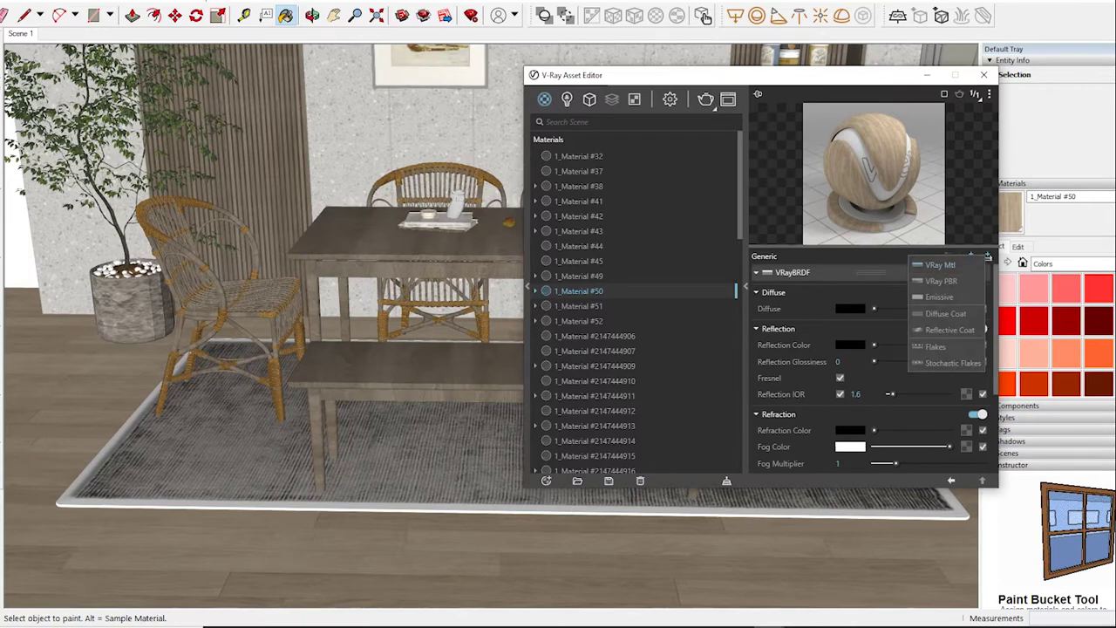
key(Escape)
click(970, 256)
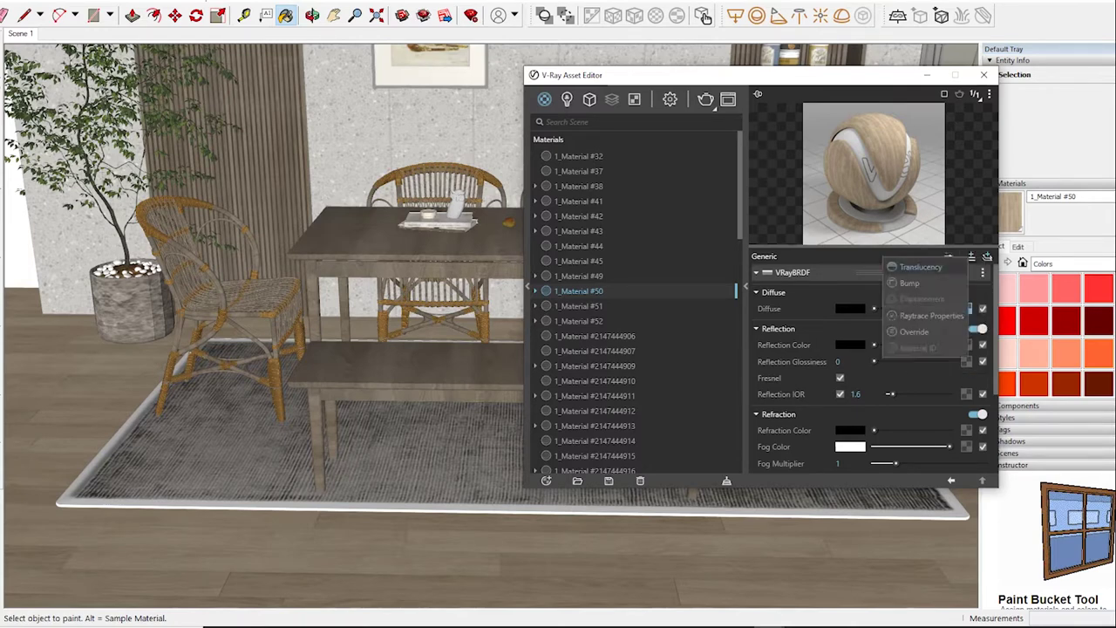
click(924, 283)
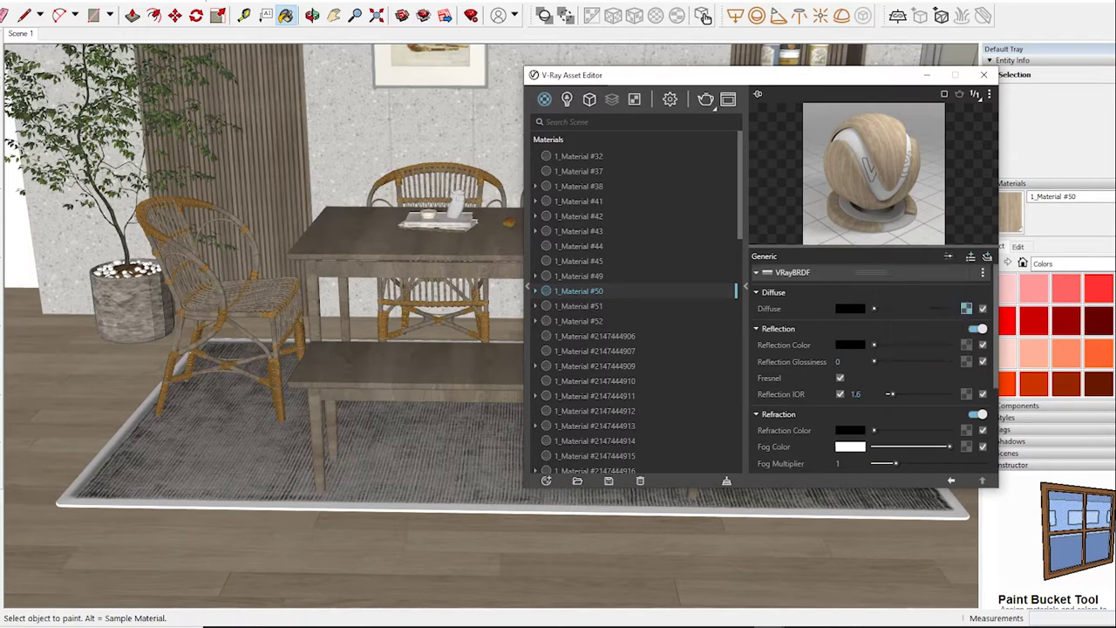
scroll(872, 367, down, 3)
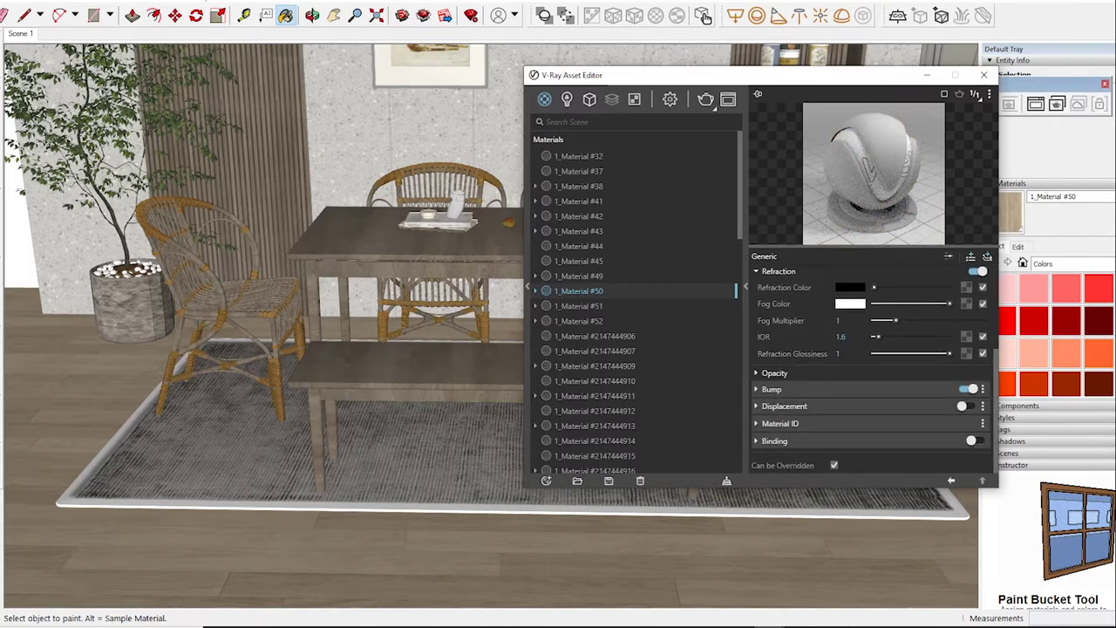
click(771, 389)
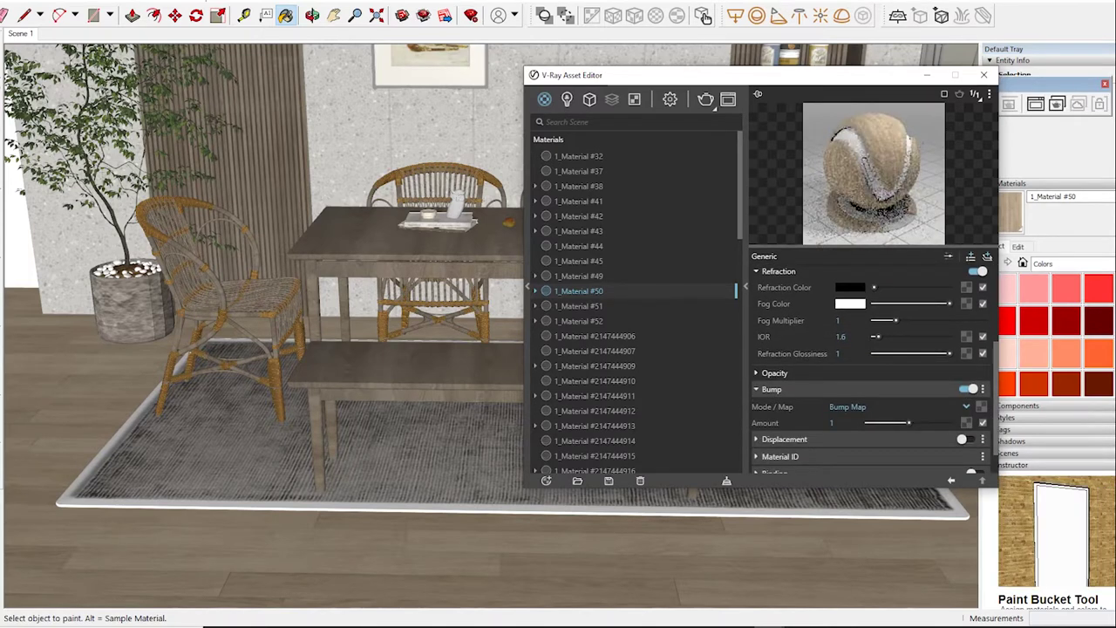
click(942, 413)
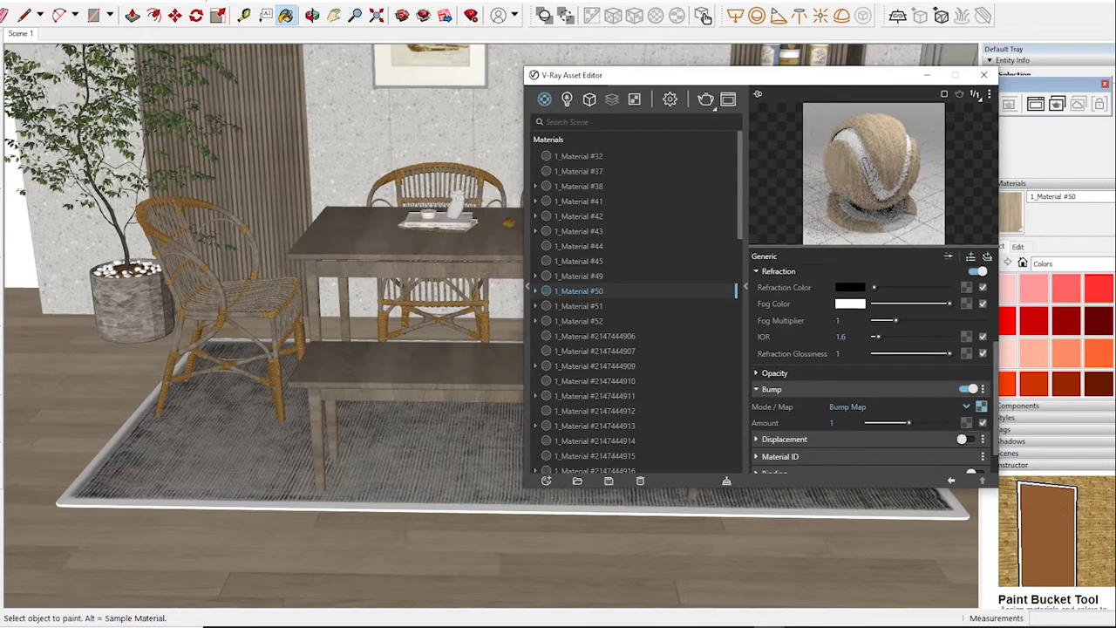
text(0.15)
key(Return)
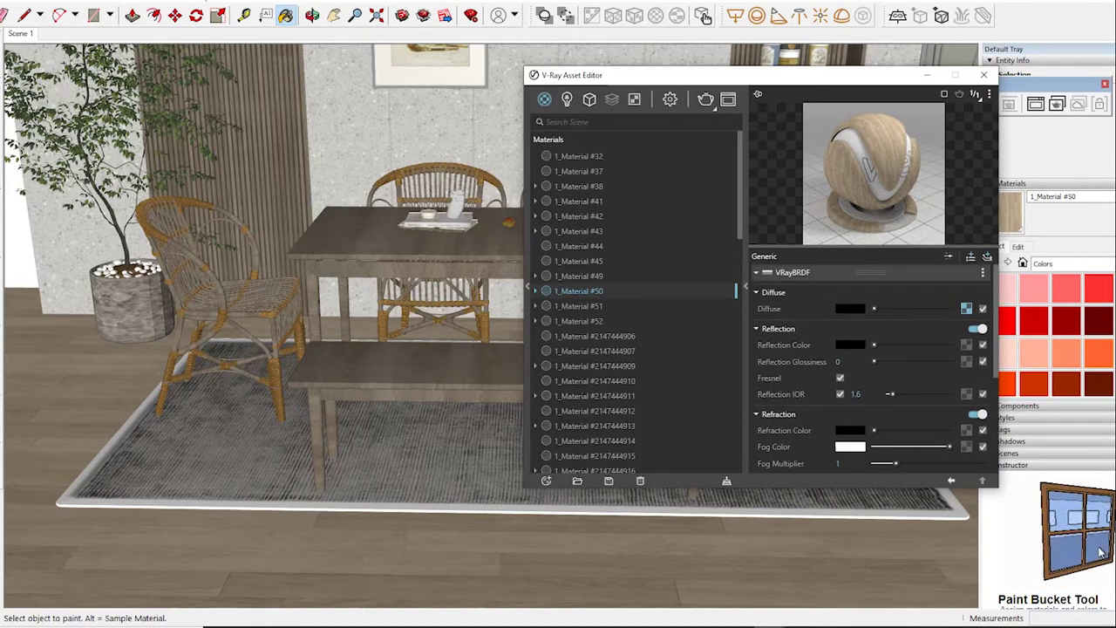
Raise 1_Material #50's Reflection Glossiness, then sample 1_Material #49 from the model
drag(923, 361, 930, 361)
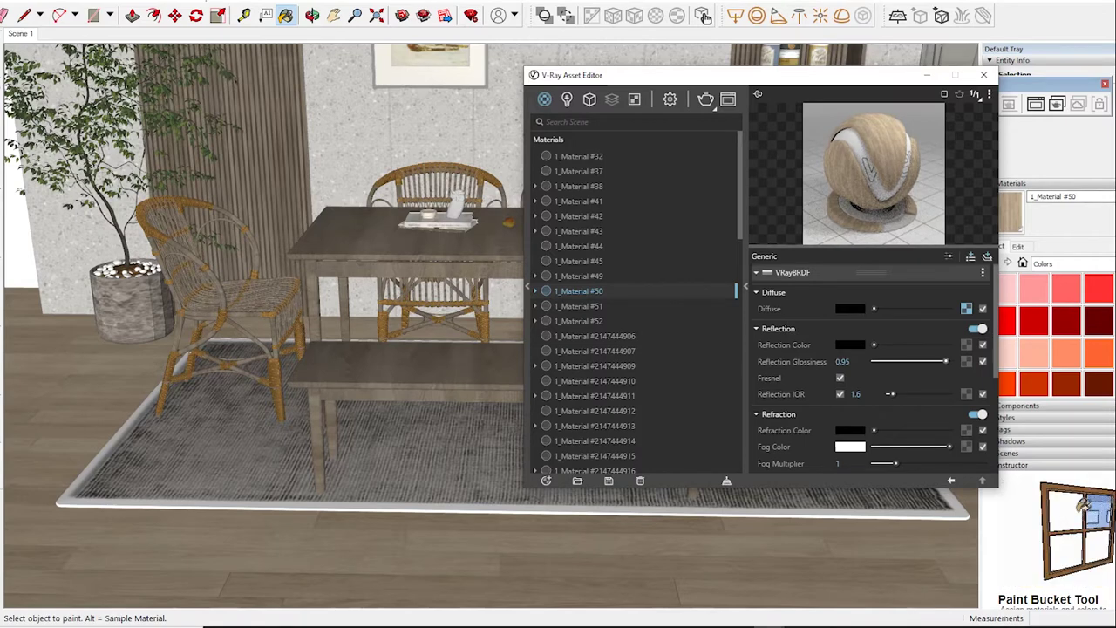
key(alt)
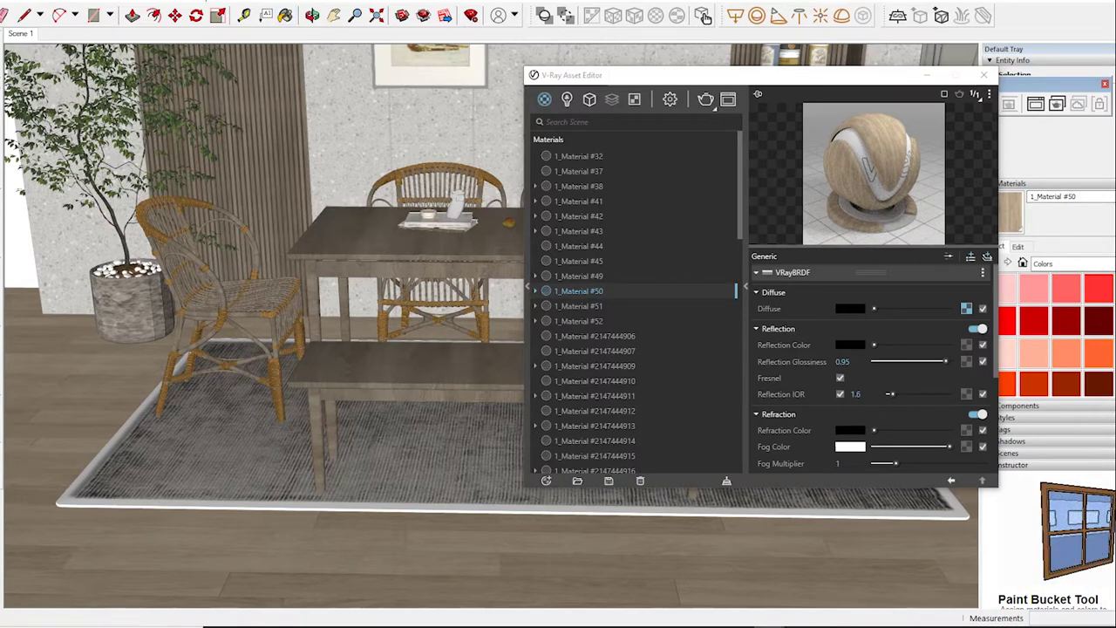
click(578, 275)
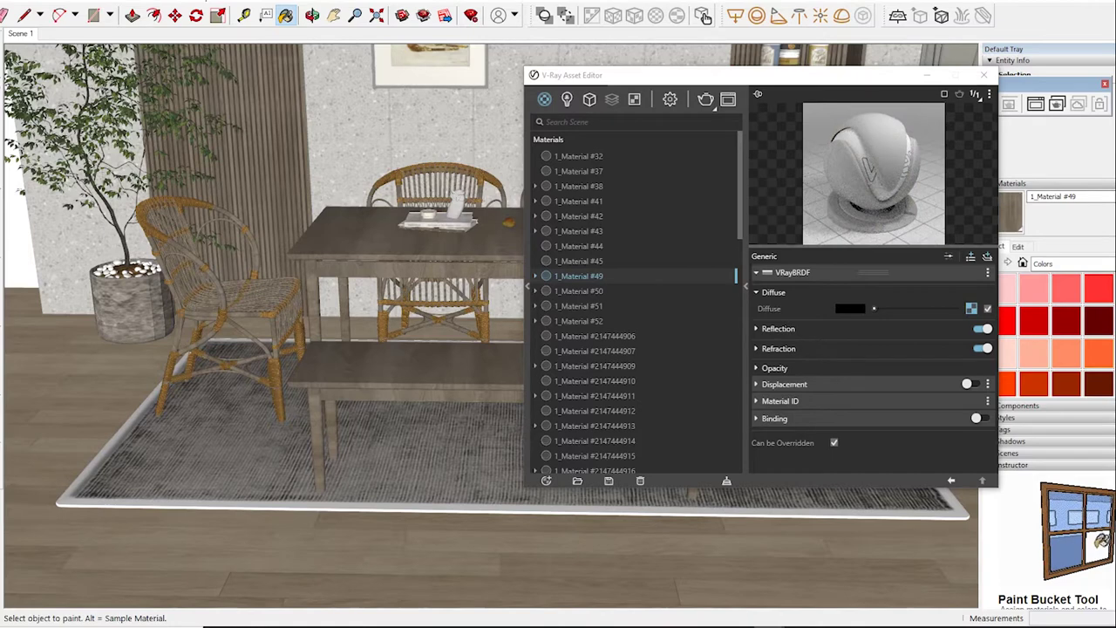
Load 1_Material #51, copy its Diffuse texture, raise Reflection Glossiness and add a Bump layer
click(578, 306)
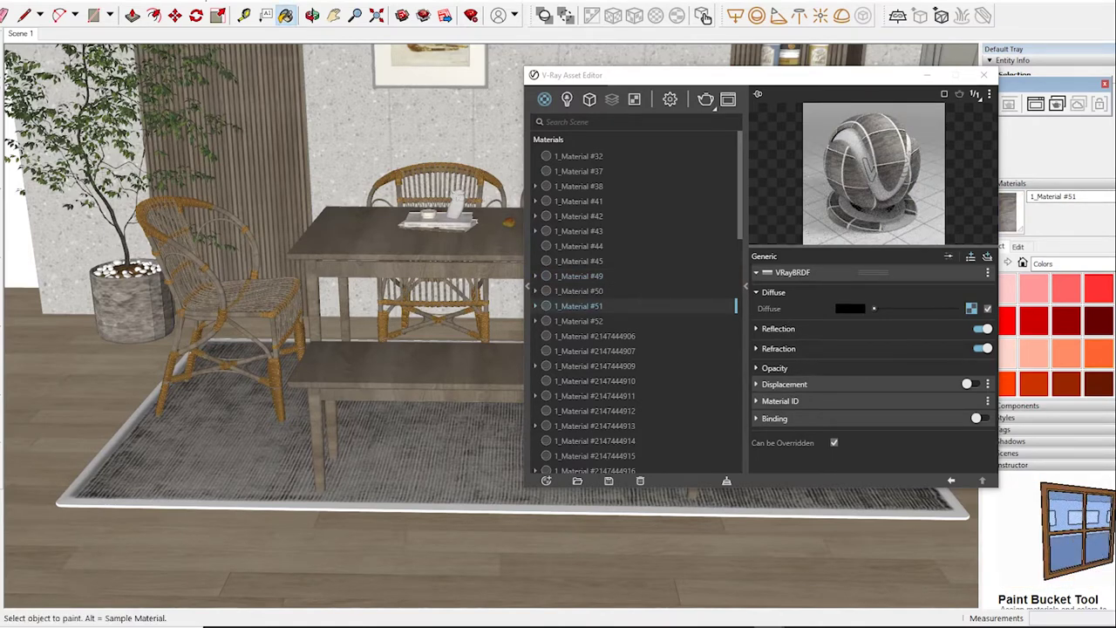
right_click(909, 312)
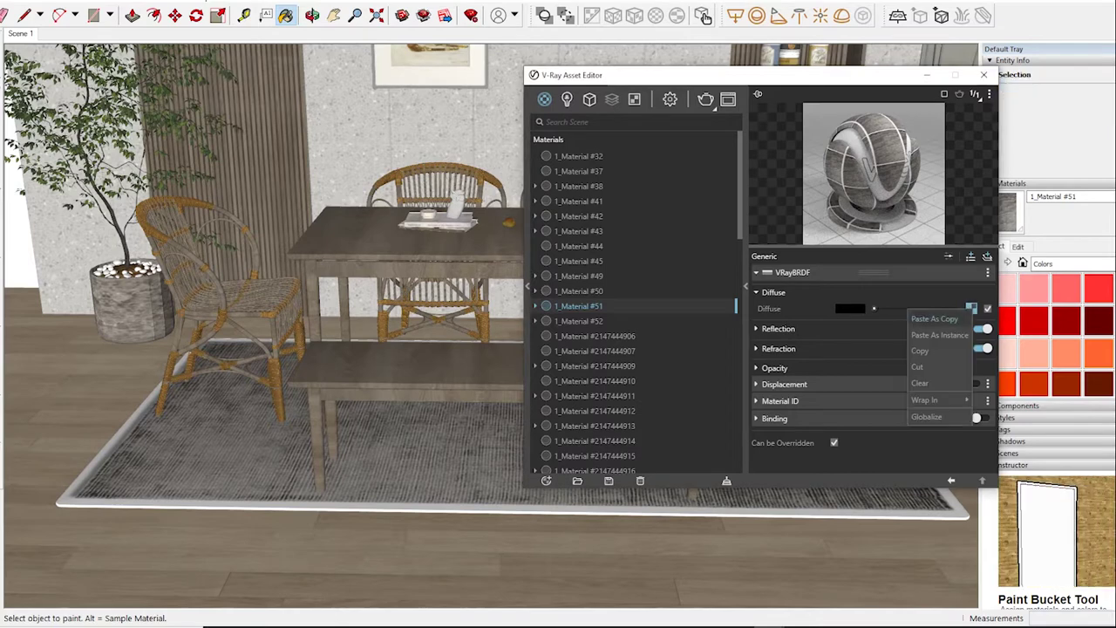
click(920, 351)
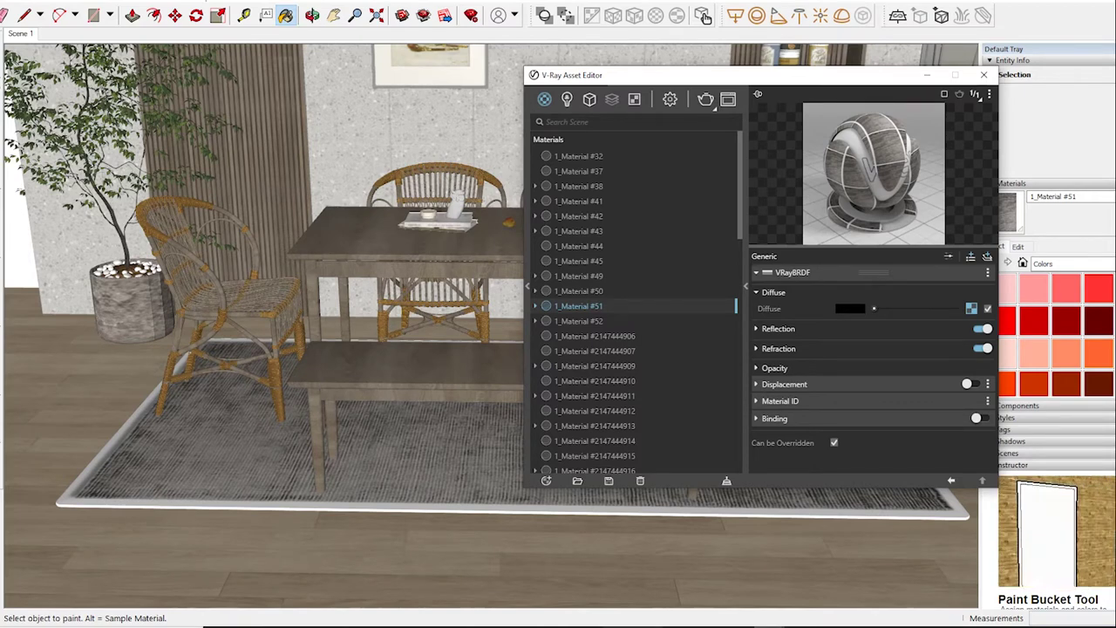
click(778, 328)
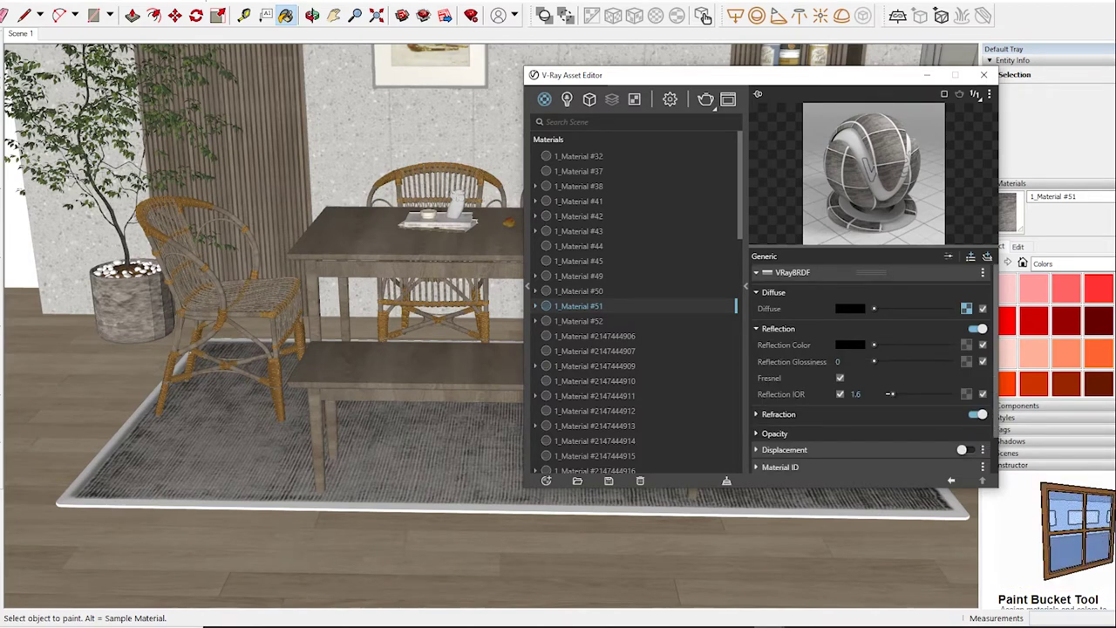
drag(873, 361, 931, 361)
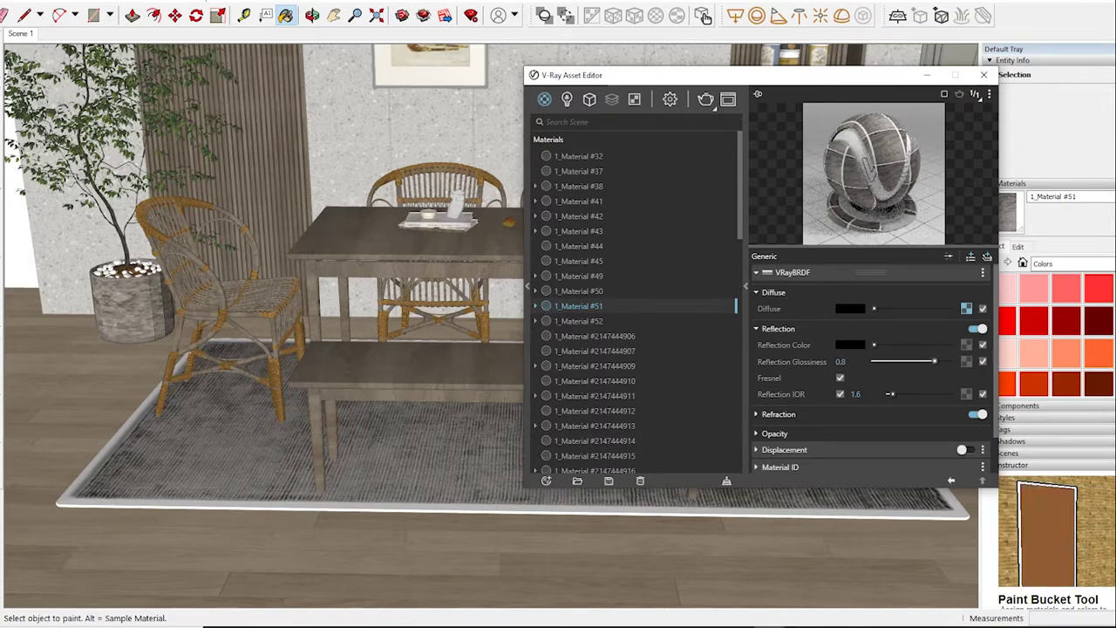
click(970, 256)
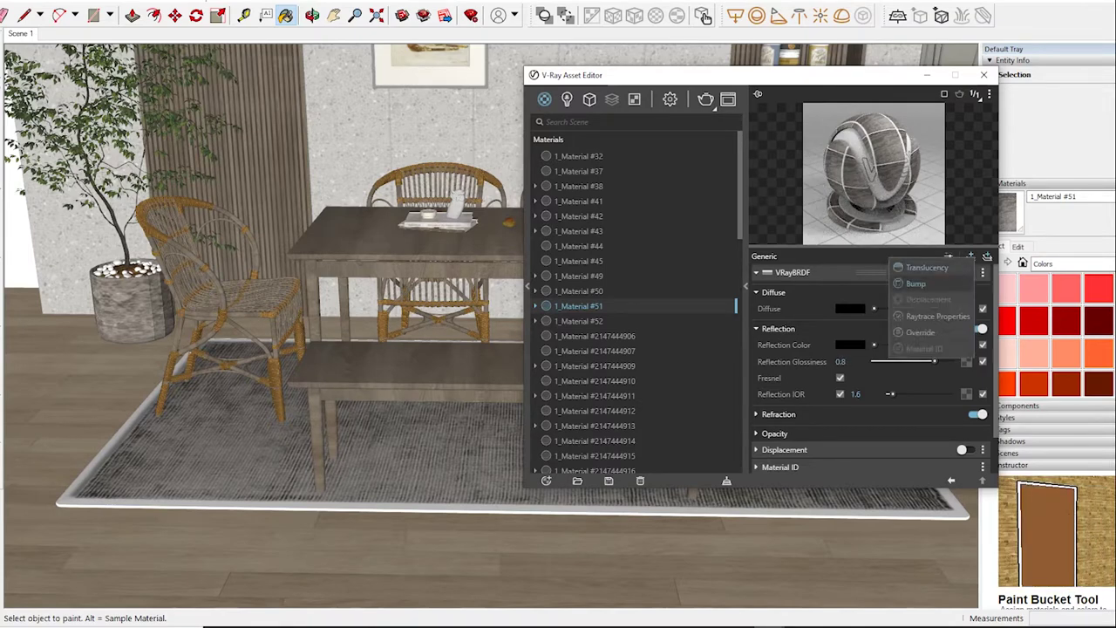
click(931, 284)
Fine-tune 1_Material #51's Reflection Glossiness to 0.45, then sample 1_Material #49
click(770, 449)
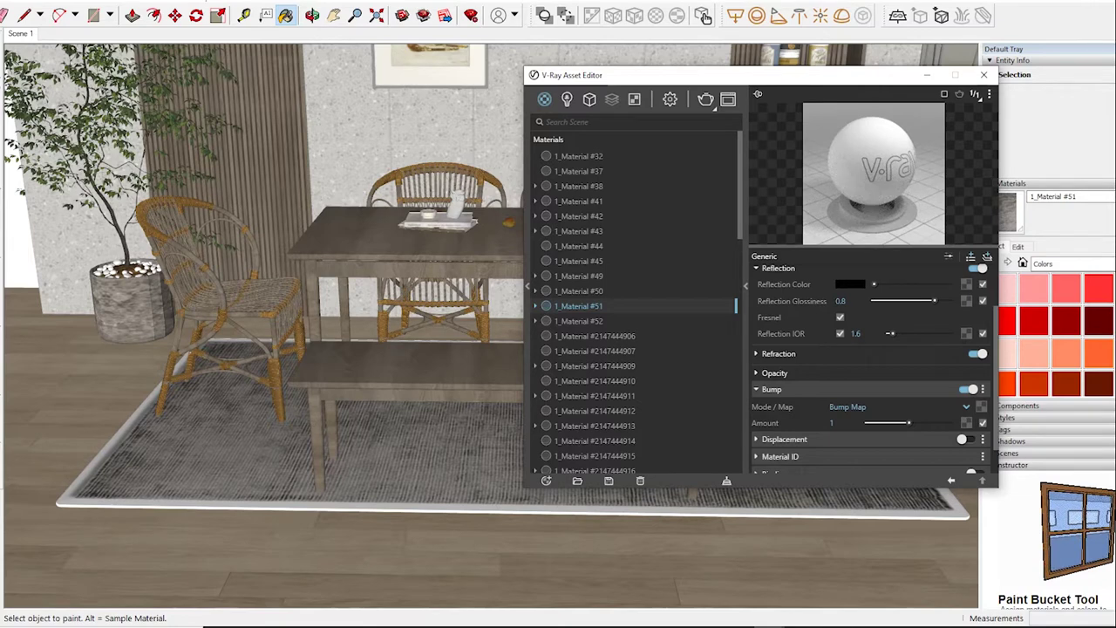
scroll(871, 367, up, 2)
drag(934, 361, 896, 361)
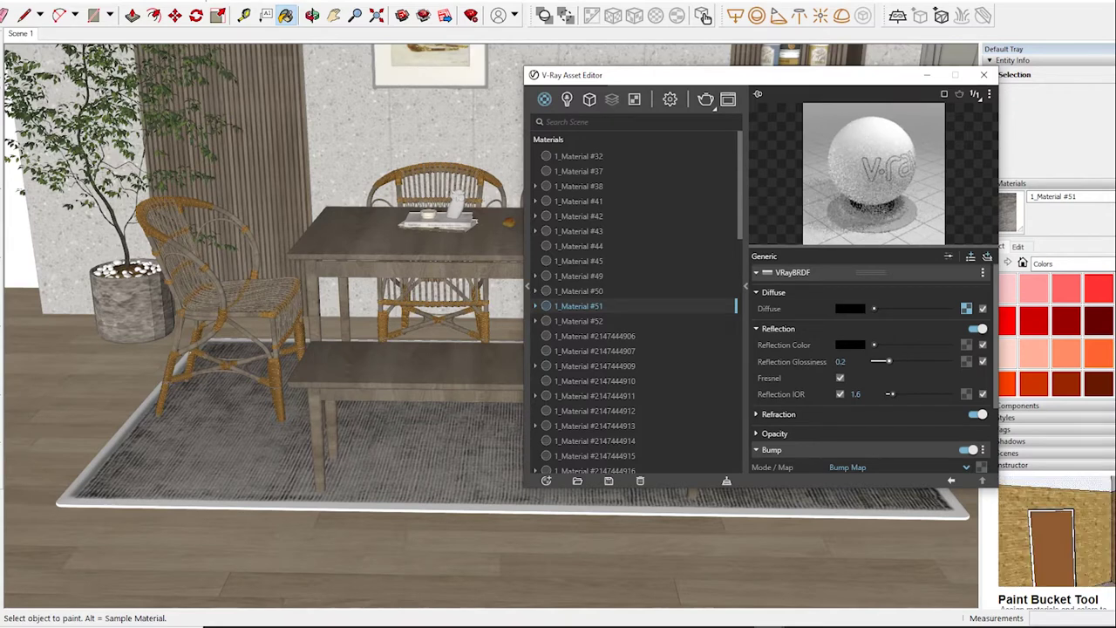
scroll(871, 366, down, 2)
scroll(872, 366, down, 1)
scroll(872, 366, up, 3)
drag(888, 361, 874, 361)
scroll(872, 367, down, 2)
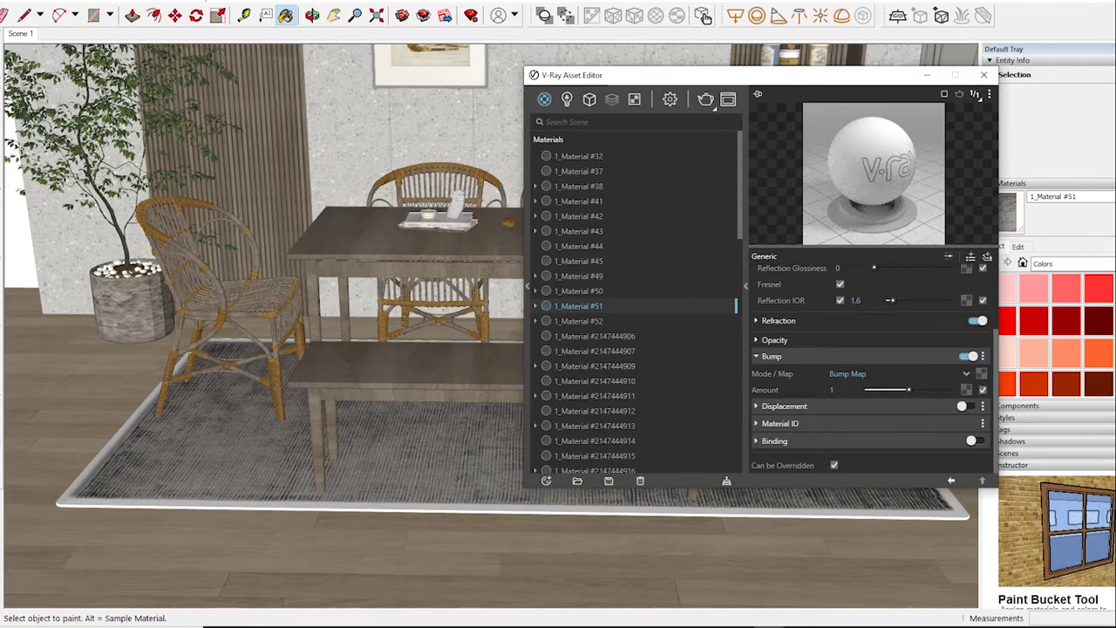
scroll(872, 375, up, 2)
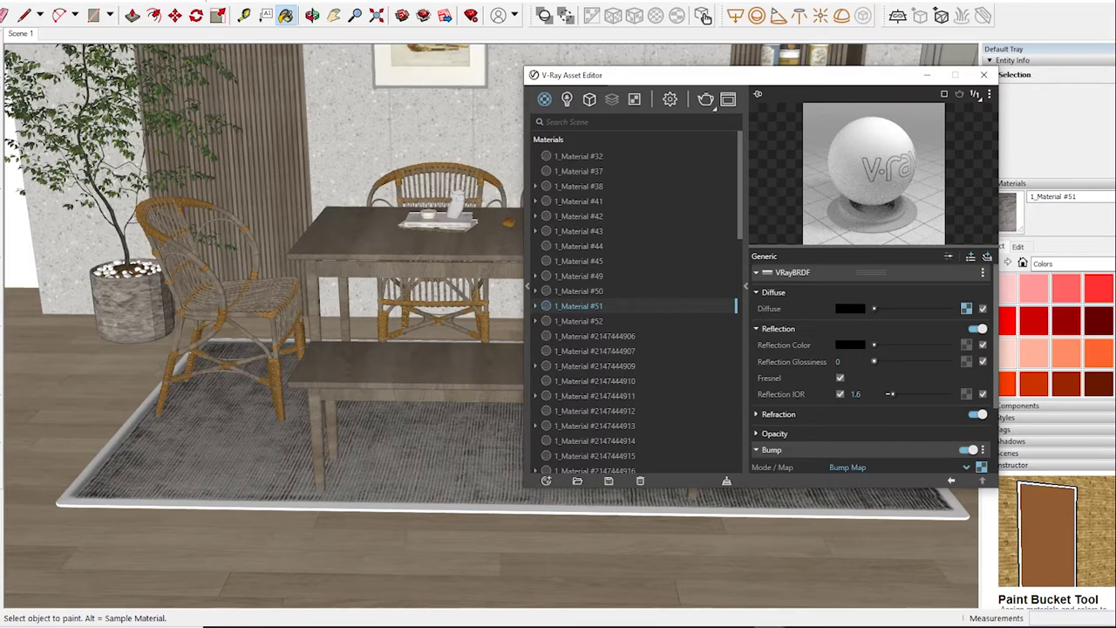
text(.45)
key(alt)
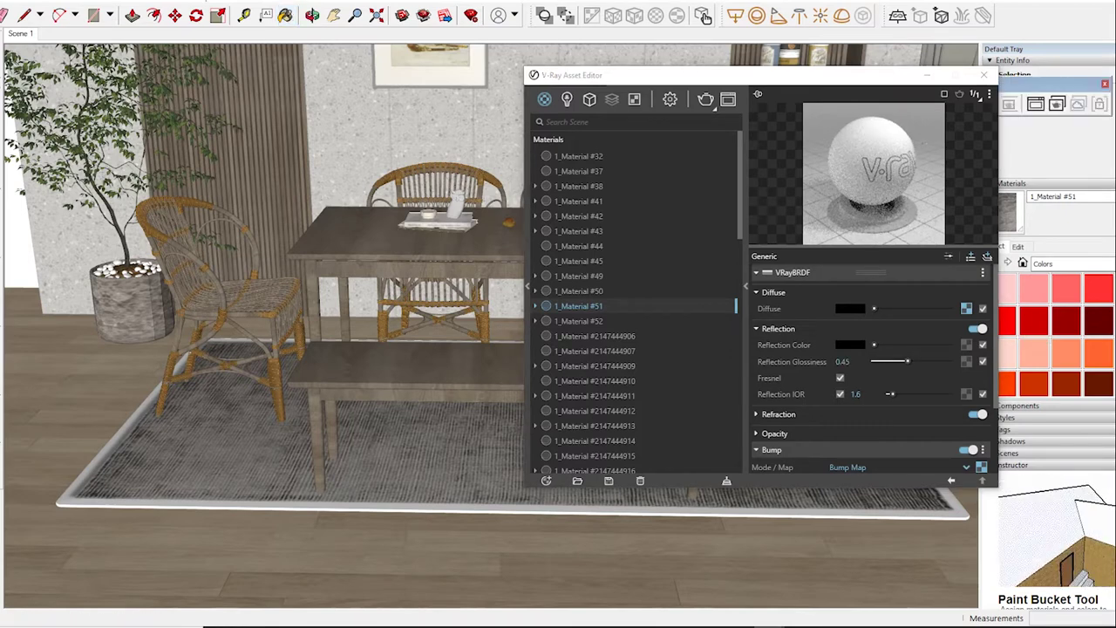
click(578, 275)
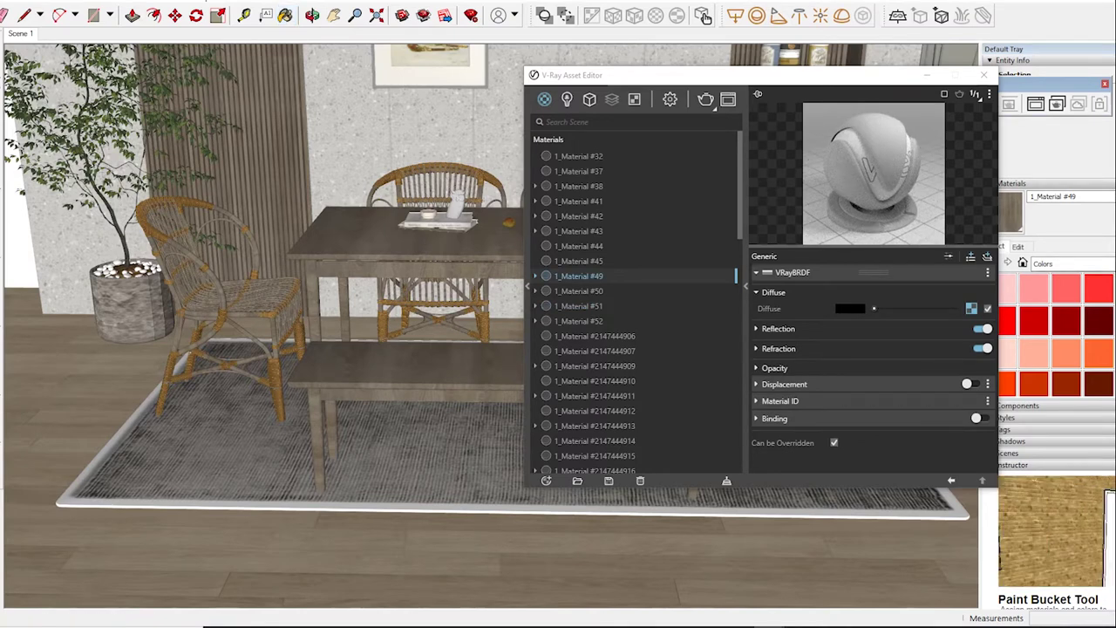
Load 1_Material #38, set its Reflection Glossiness to 0.55, then sample wood material #43
click(777, 328)
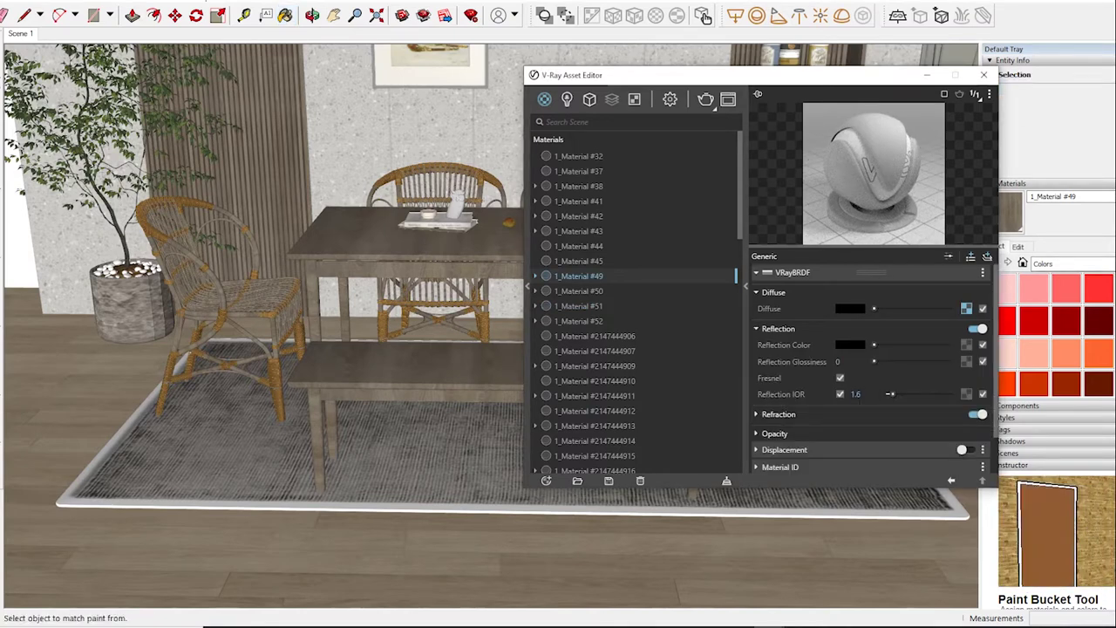
click(578, 186)
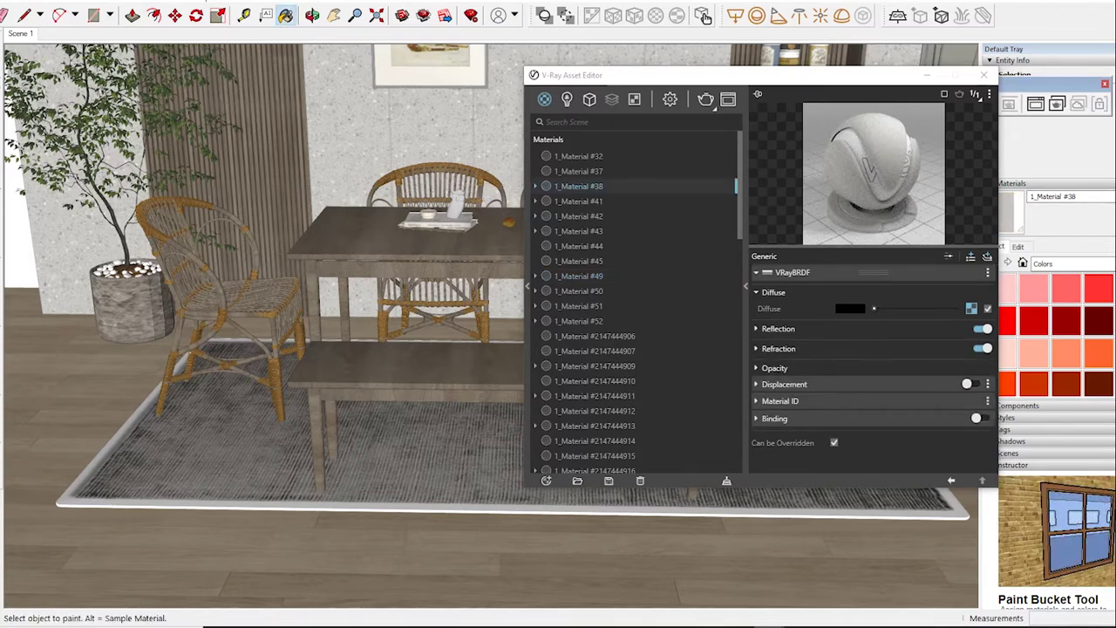
click(755, 328)
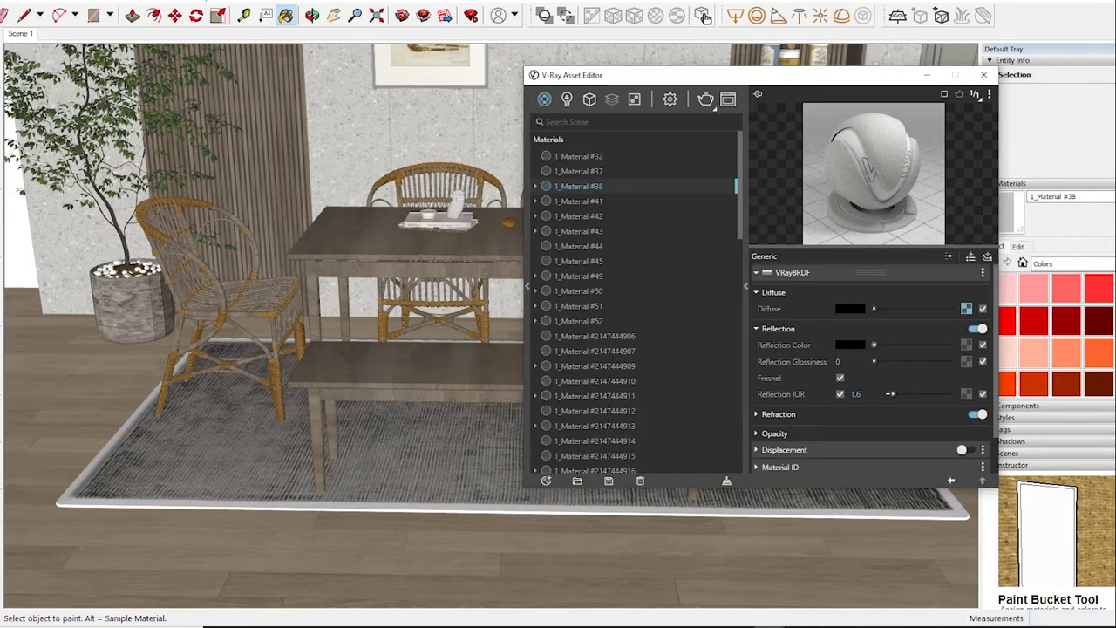
drag(911, 361, 915, 361)
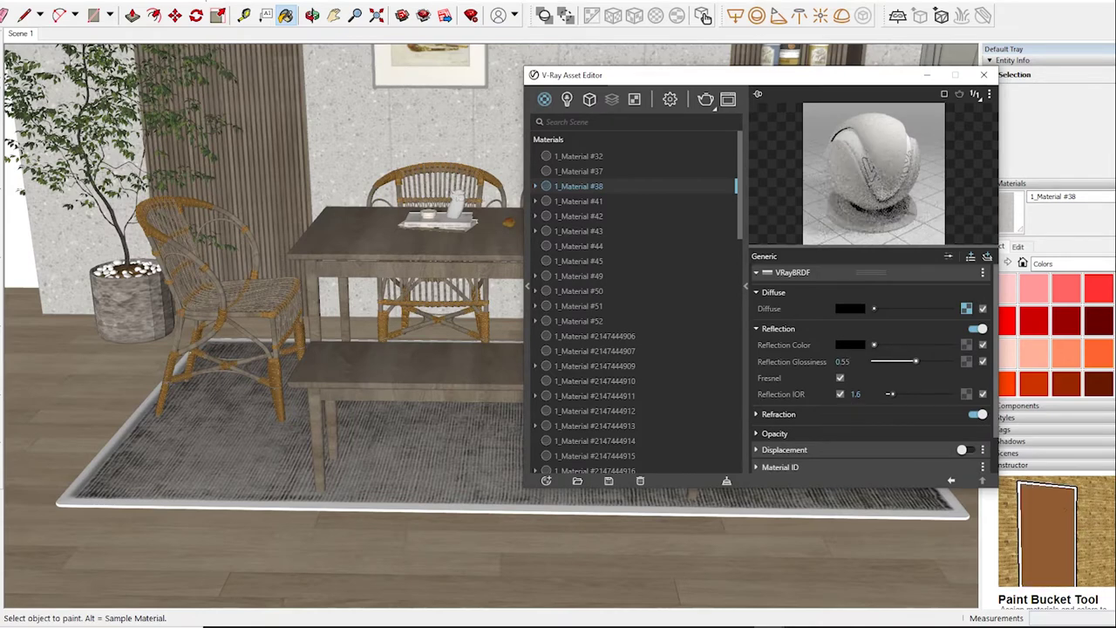
key(alt)
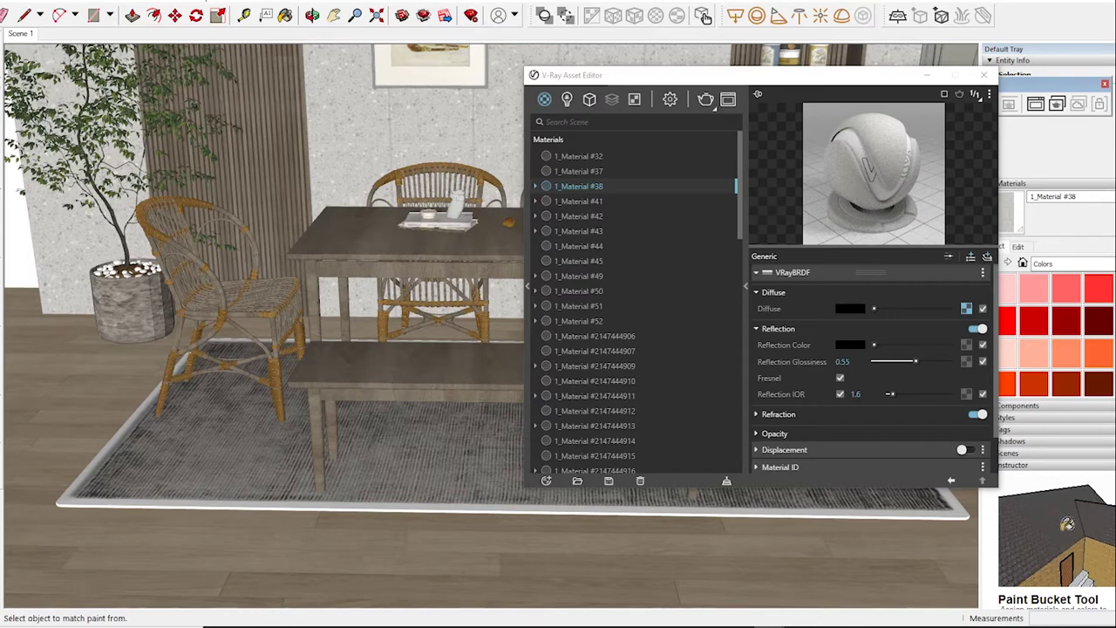
alt+click(401, 253)
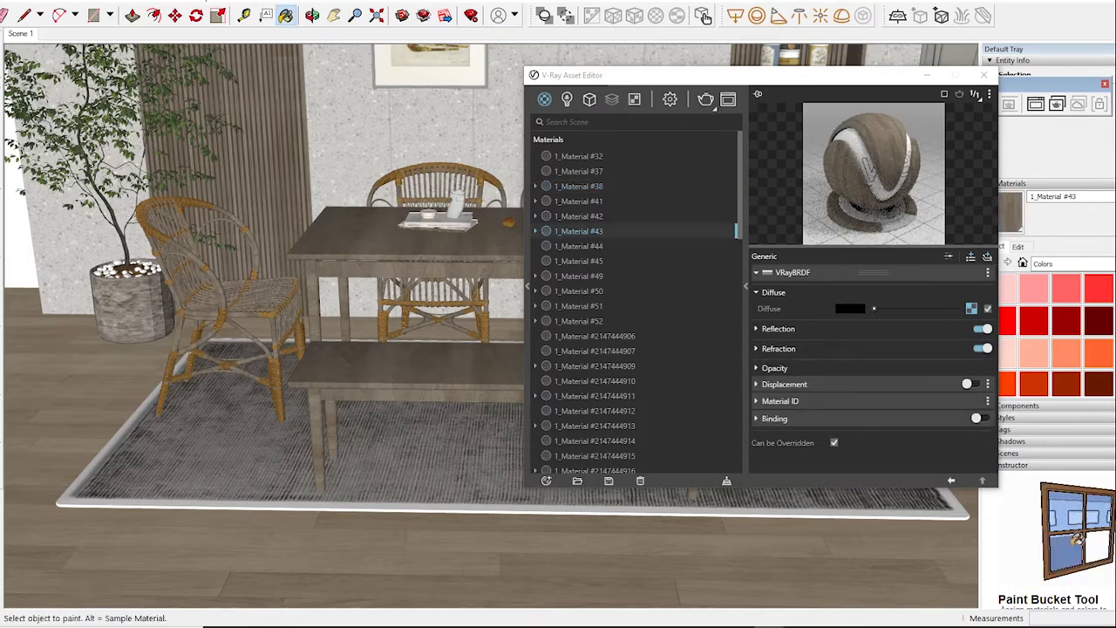
Raise 1_Material #43's Reflection Glossiness to 0.75 and copy its Diffuse texture
click(756, 328)
drag(874, 361, 930, 361)
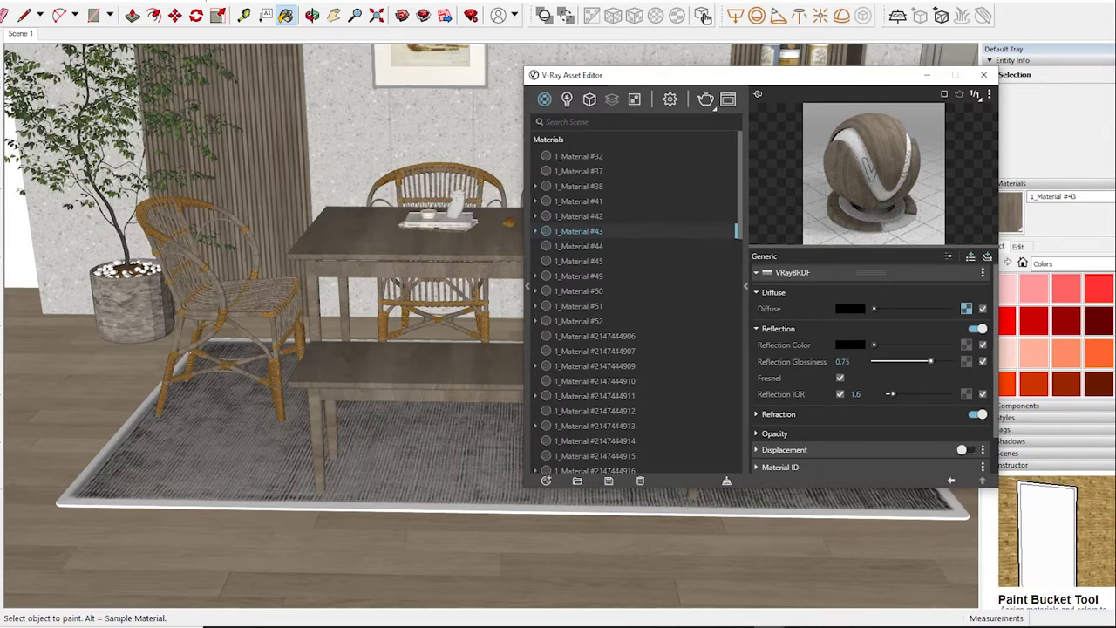
right_click(966, 308)
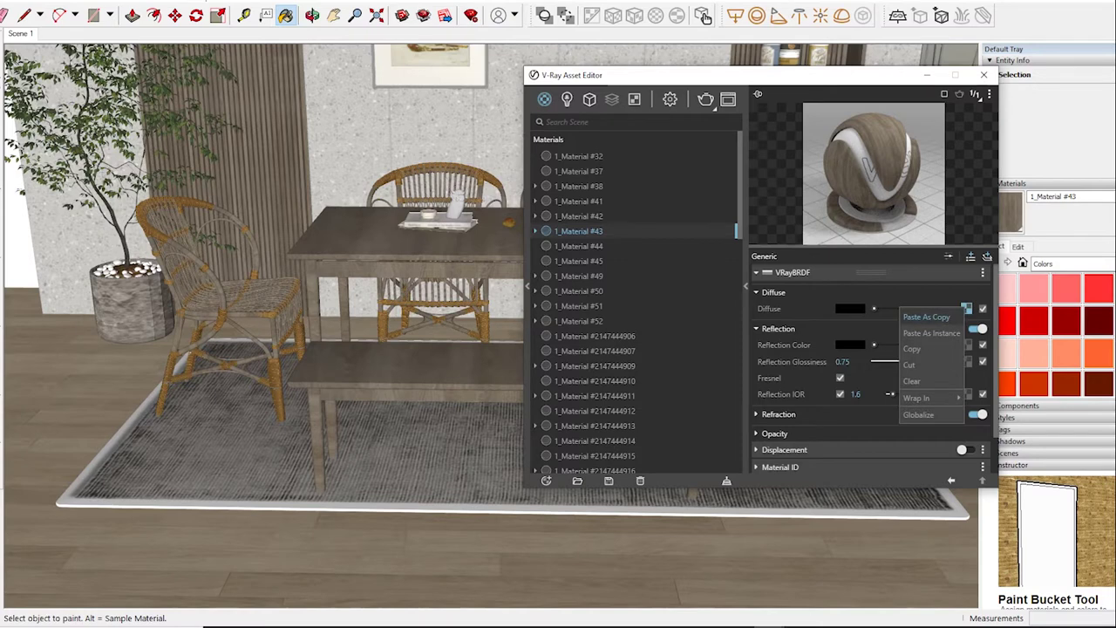
click(912, 349)
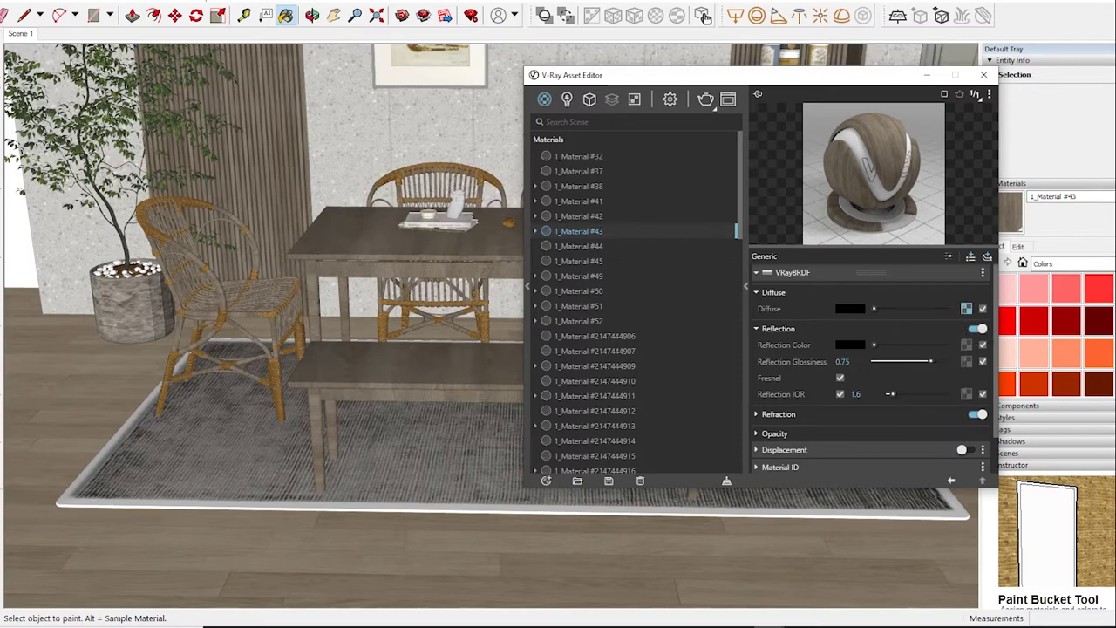
click(970, 256)
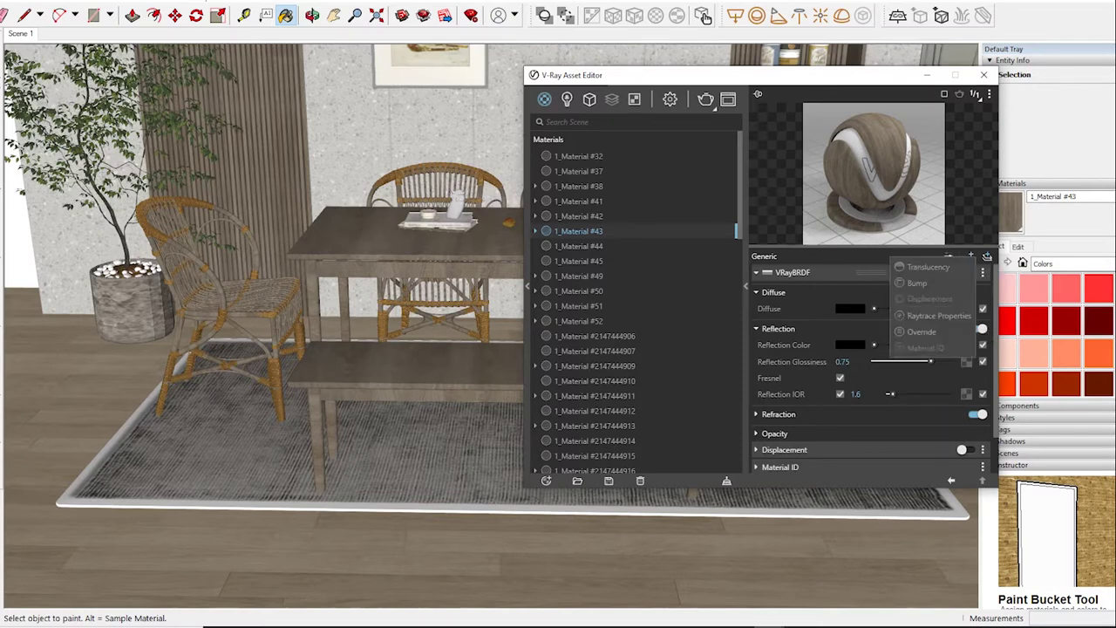
click(917, 282)
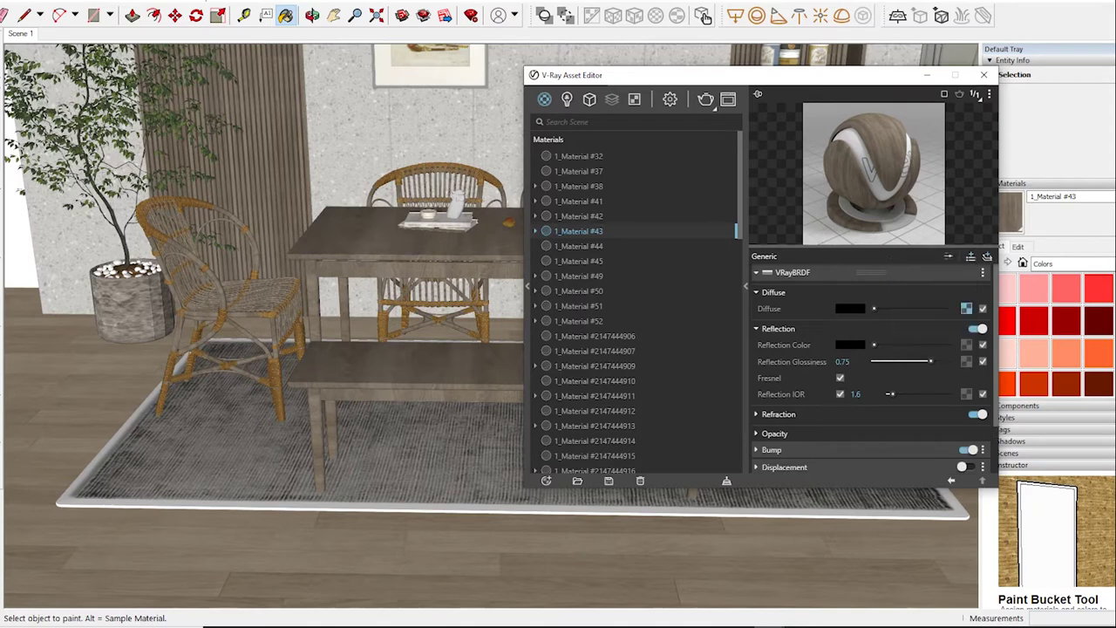
scroll(872, 366, down, 2)
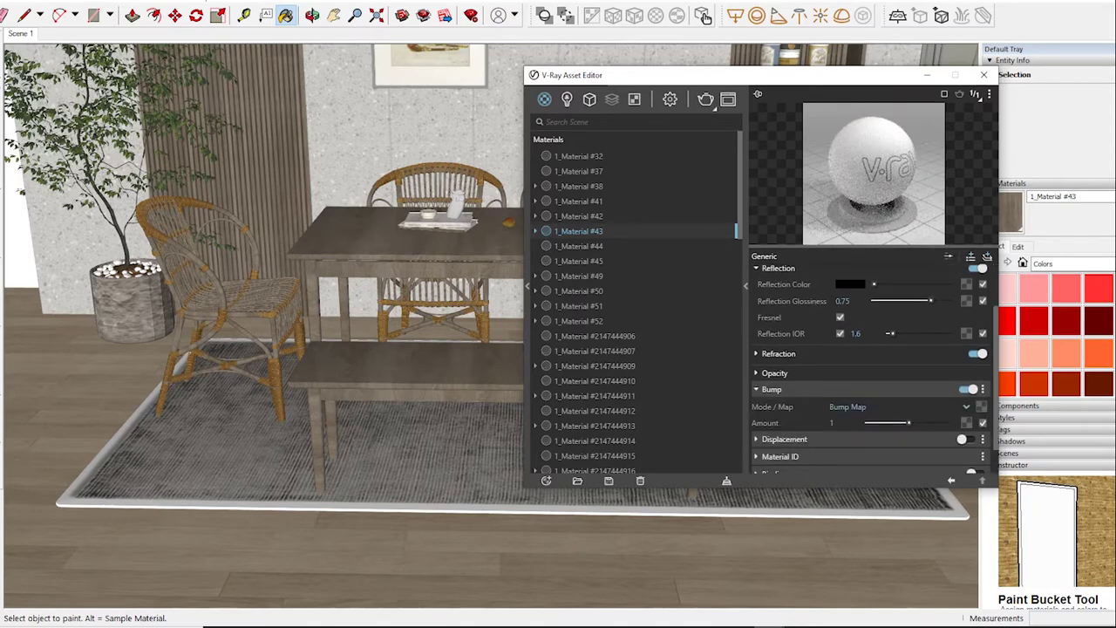
right_click(982, 407)
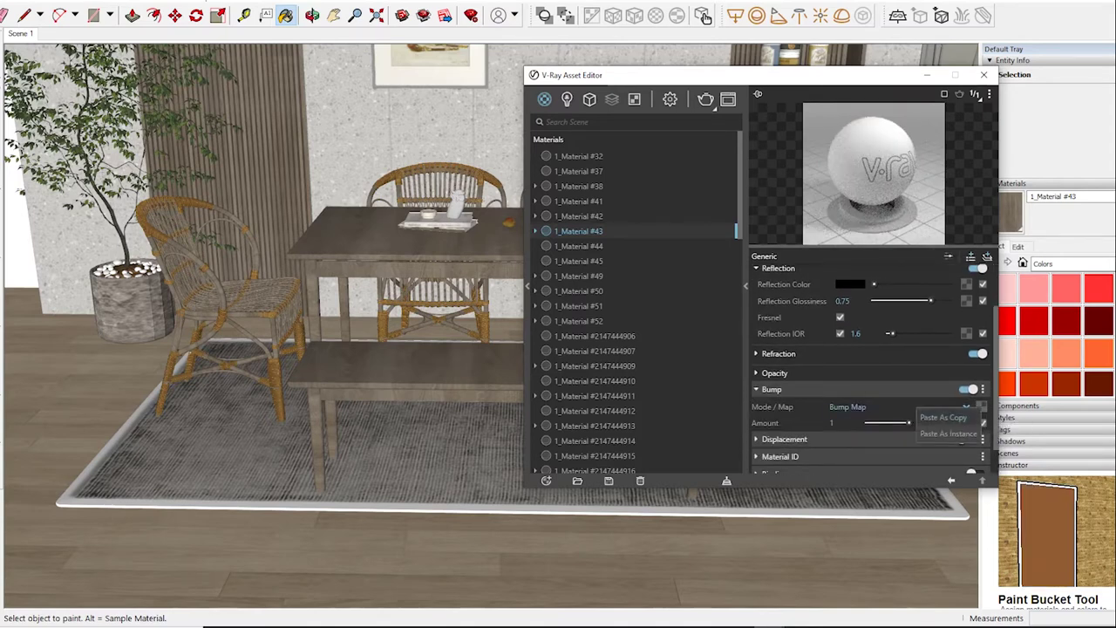
click(942, 417)
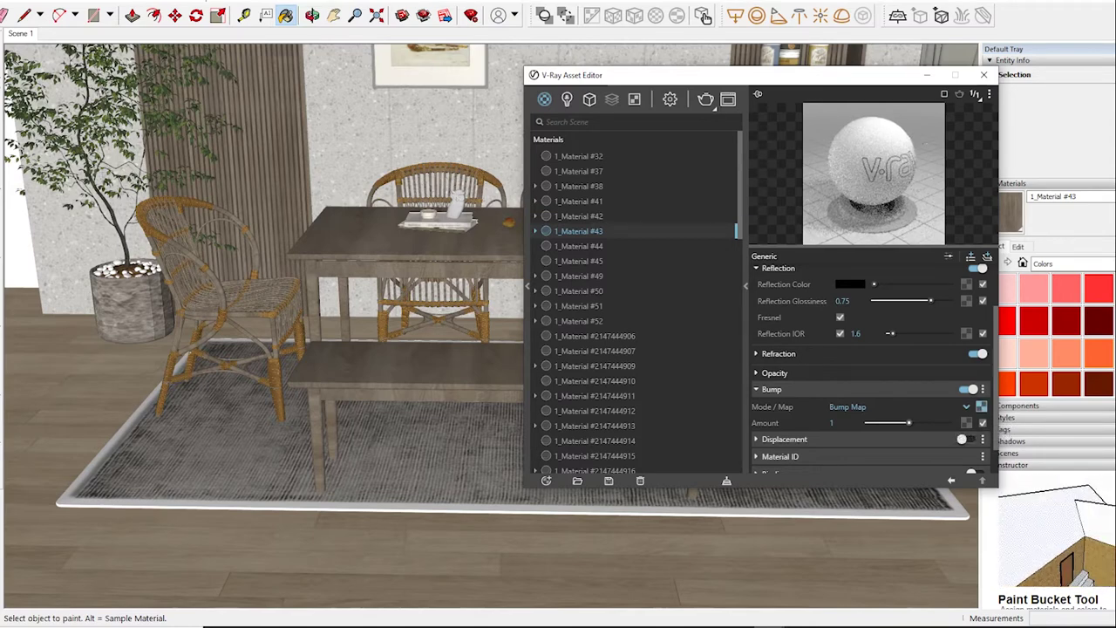
text(0.38)
key(Return)
text(0.2)
key(Return)
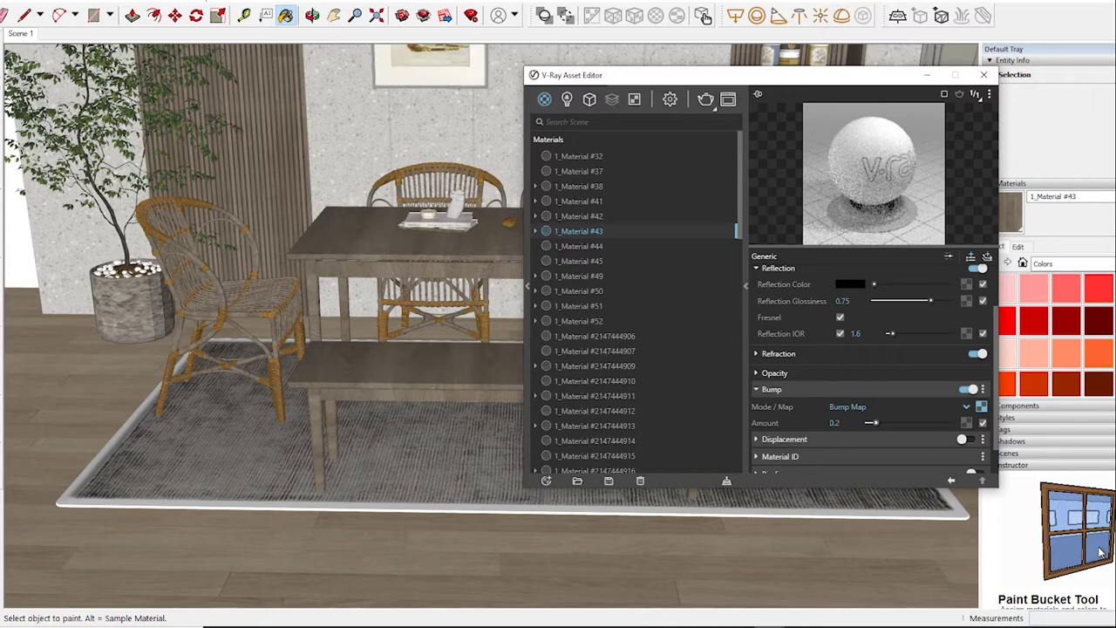
key(alt)
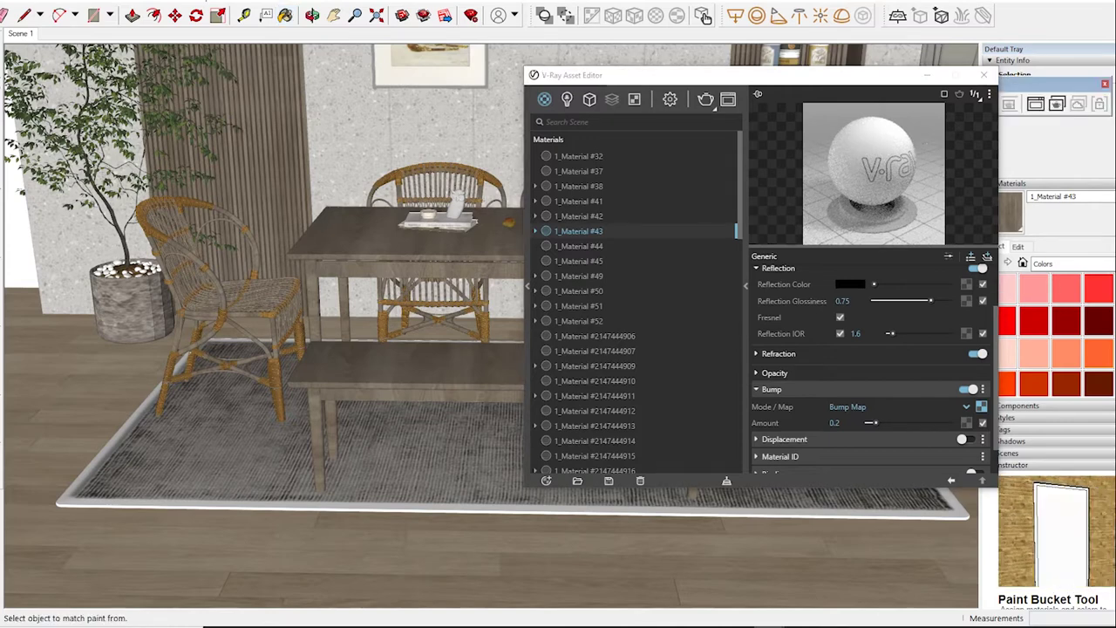
alt+click(340, 122)
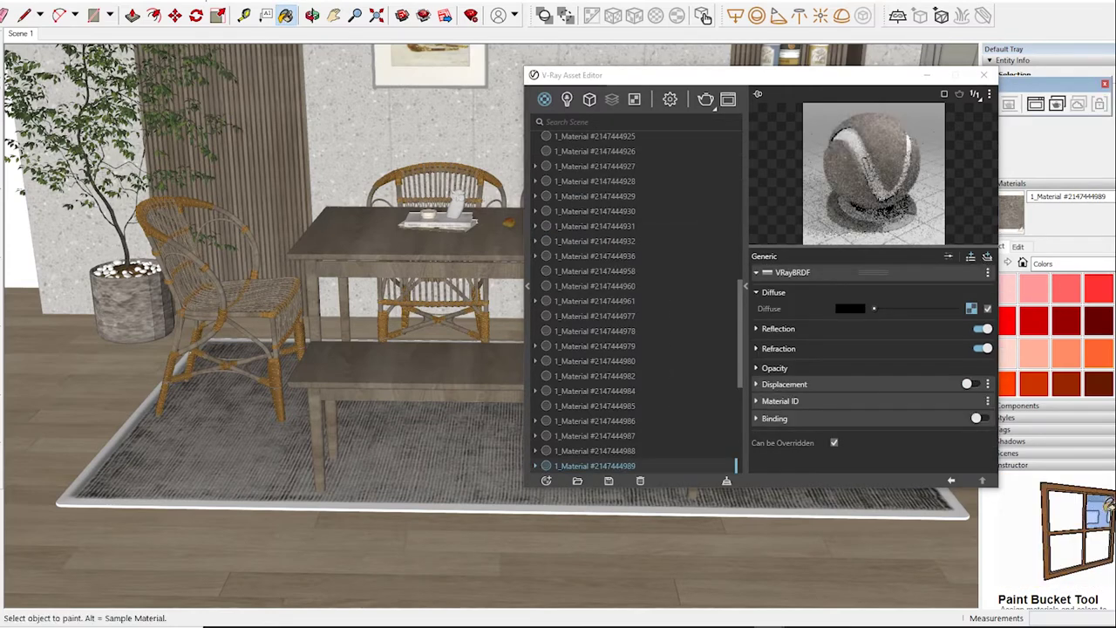
click(756, 328)
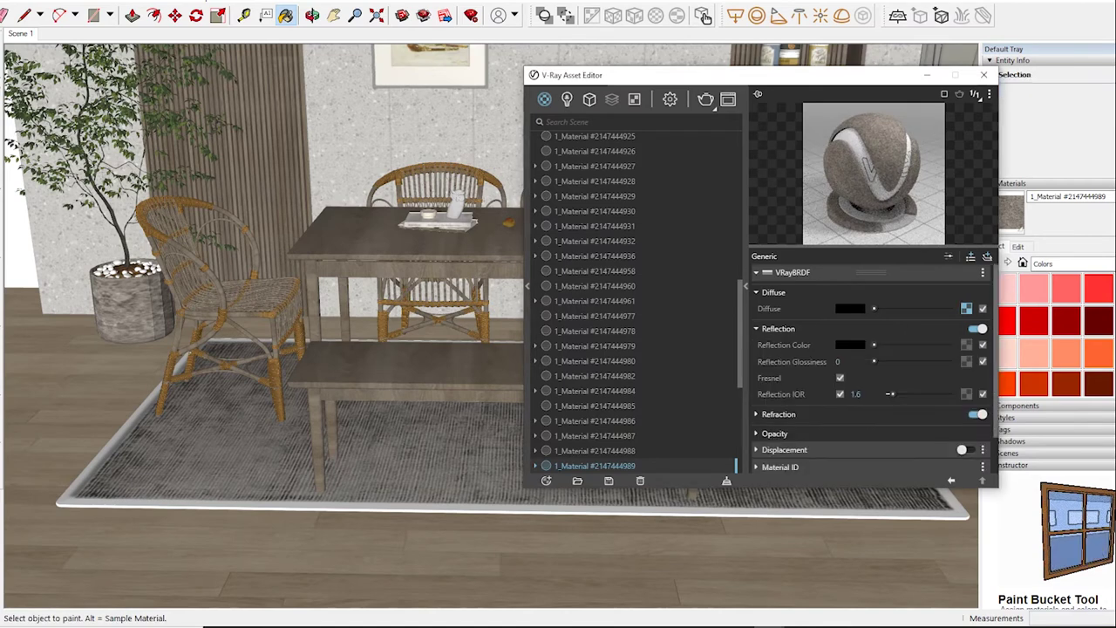
drag(878, 361, 920, 361)
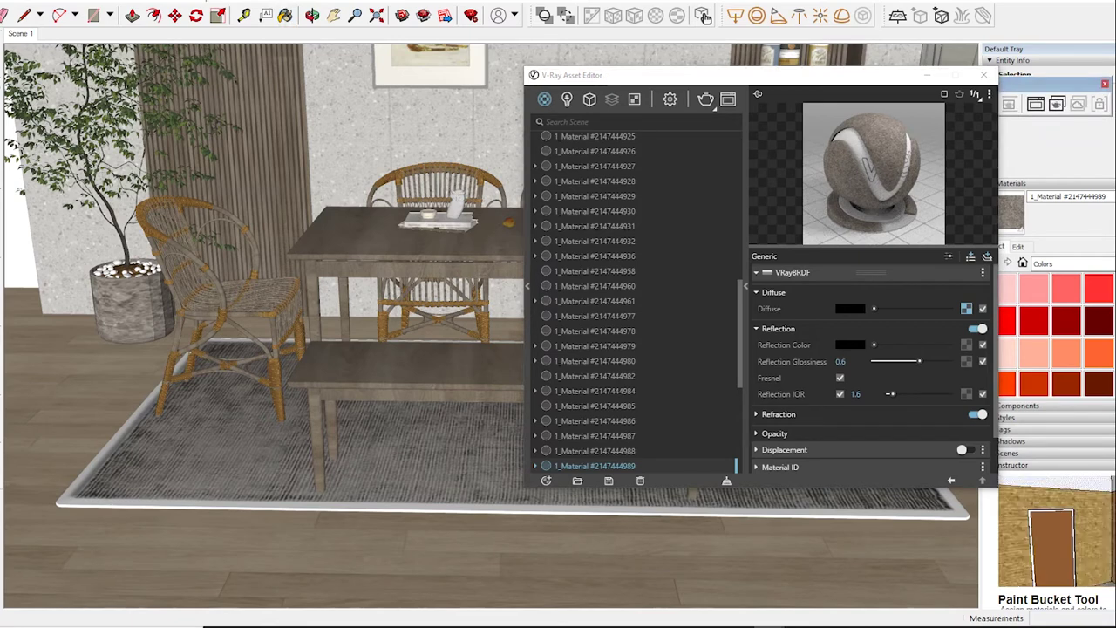
key(alt)
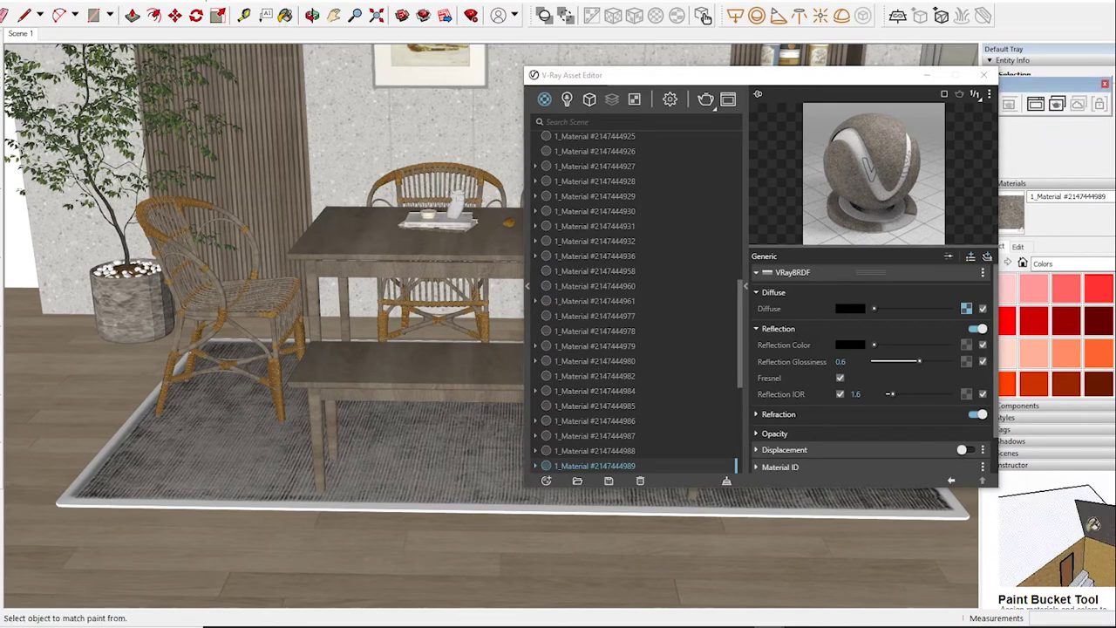
mouse_move(488, 140)
middle_down()
mouse_move(585, 54)
mouse_move(299, 122)
mouse_move(17, 139)
mouse_move(174, 175)
middle_up()
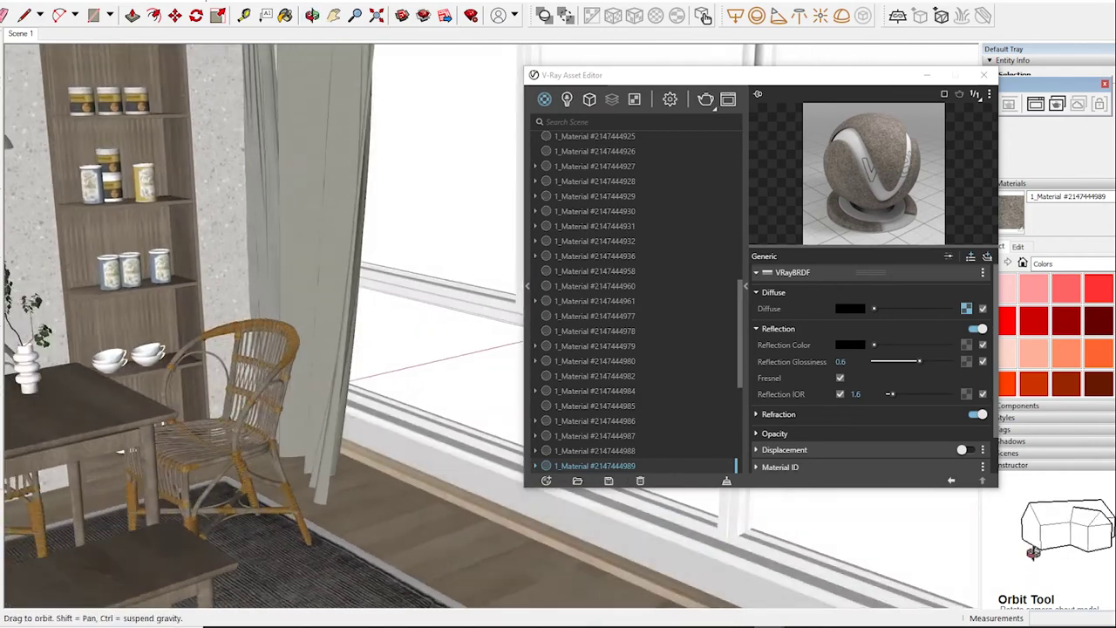
Sample Color A06, raise its Reflection Glossiness to 0.9, then sample Color B03
alt+click(410, 410)
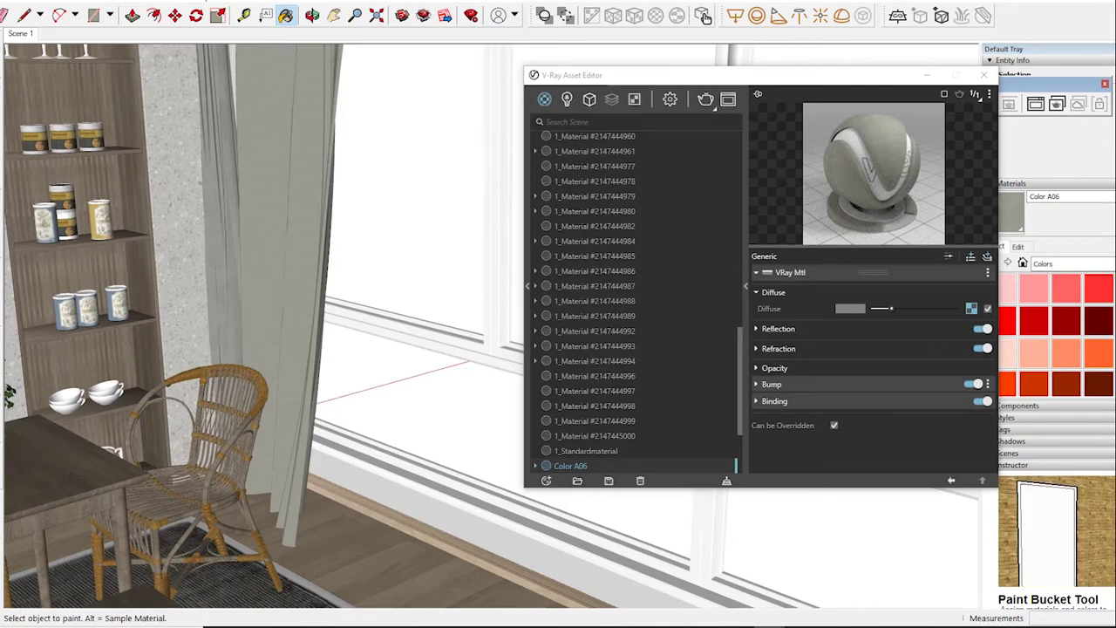
click(778, 328)
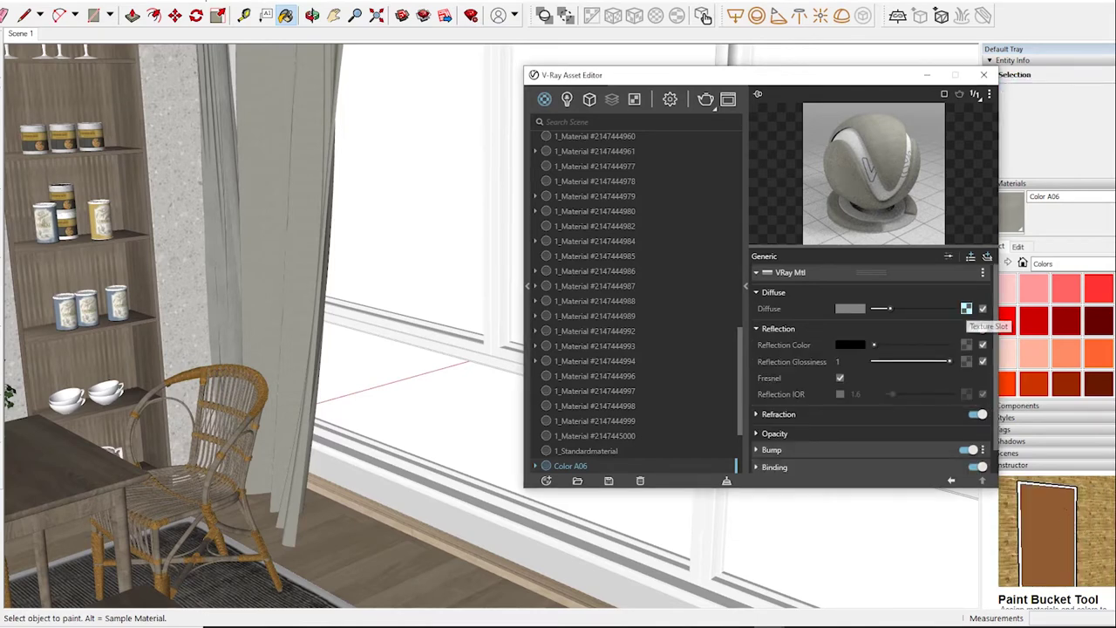
right_click(966, 308)
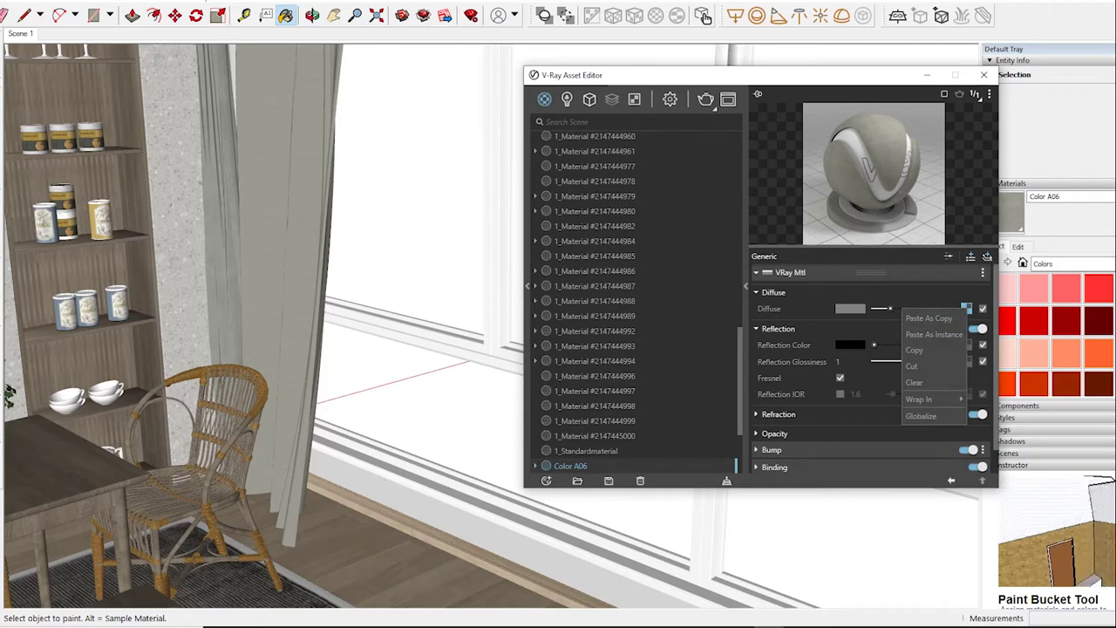
click(929, 317)
drag(919, 361, 941, 361)
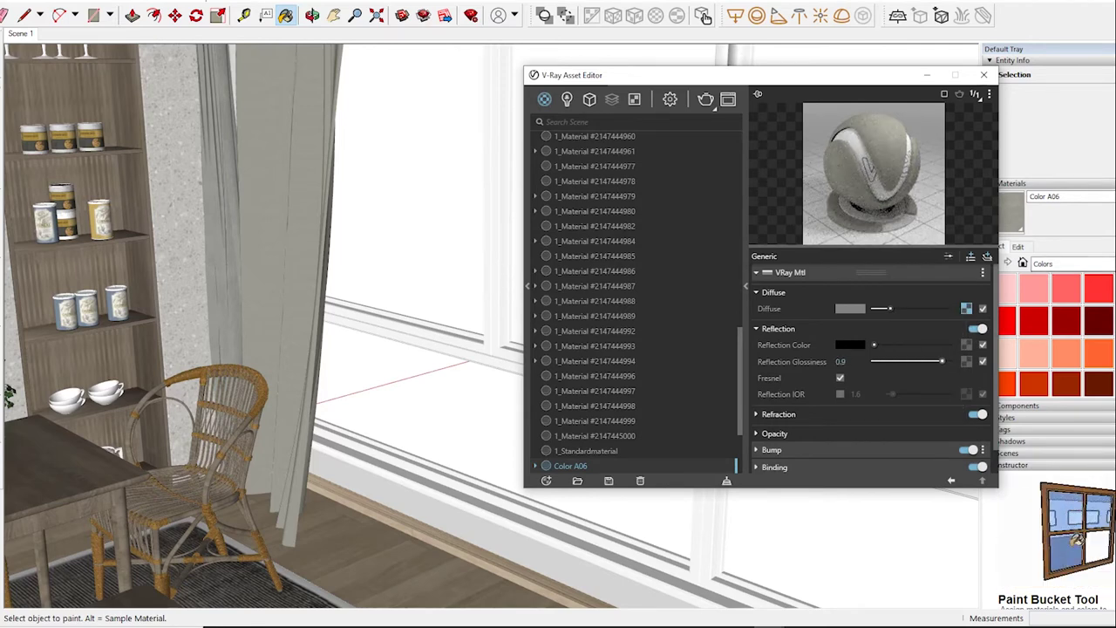
click(1100, 551)
alt+click(1079, 506)
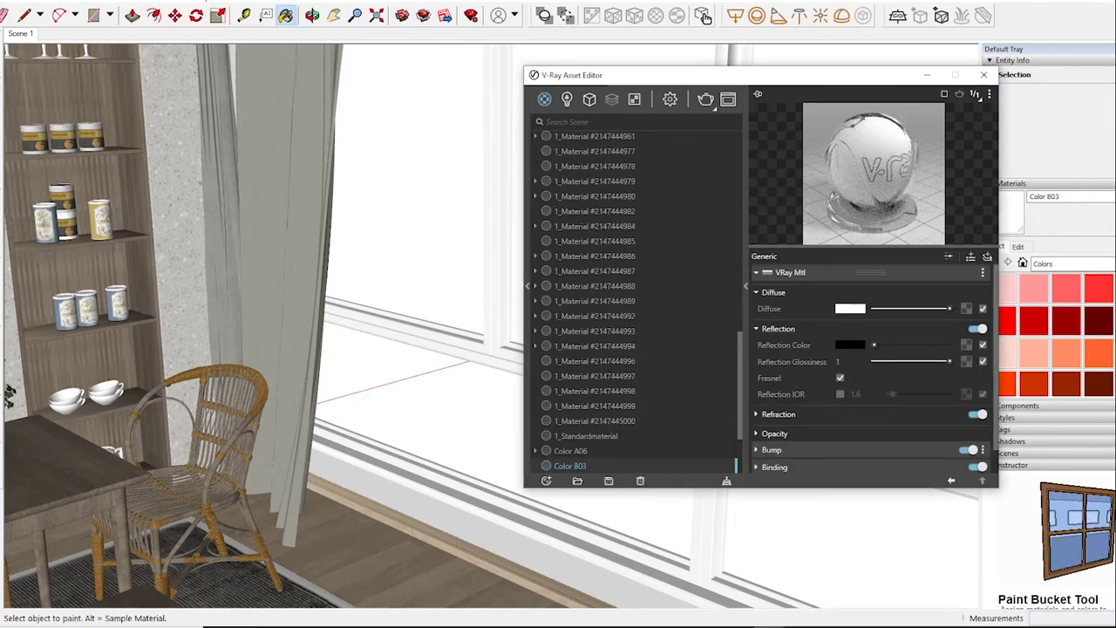
Lighten Color B03's Reflection Color to light grey, then sample the Wengler chair's Wood2 material
click(779, 414)
scroll(872, 367, down, 1)
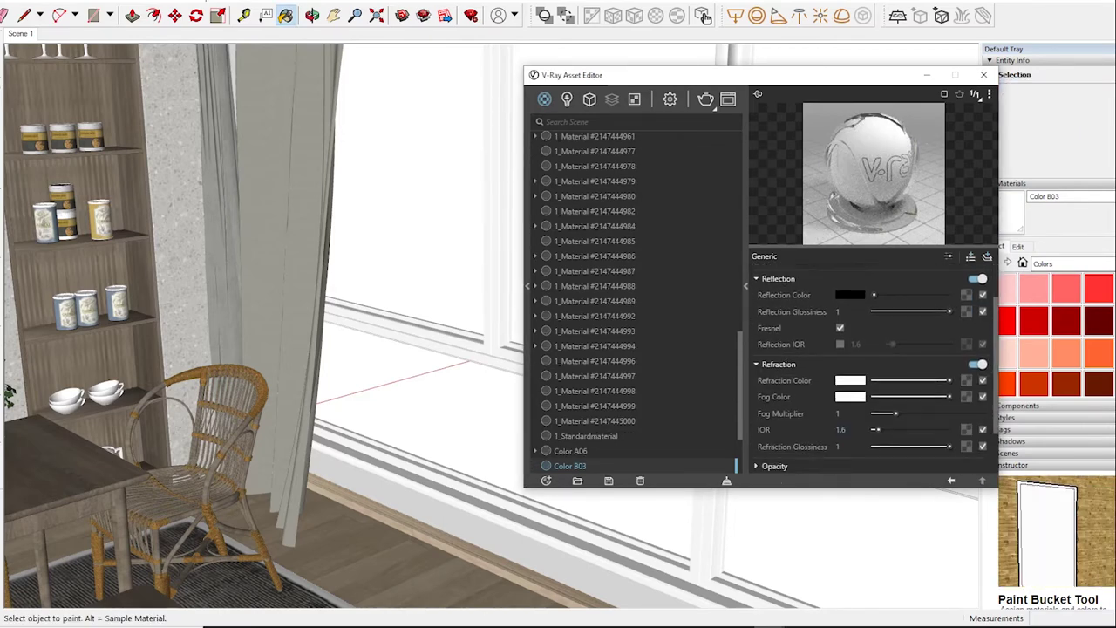
click(1067, 523)
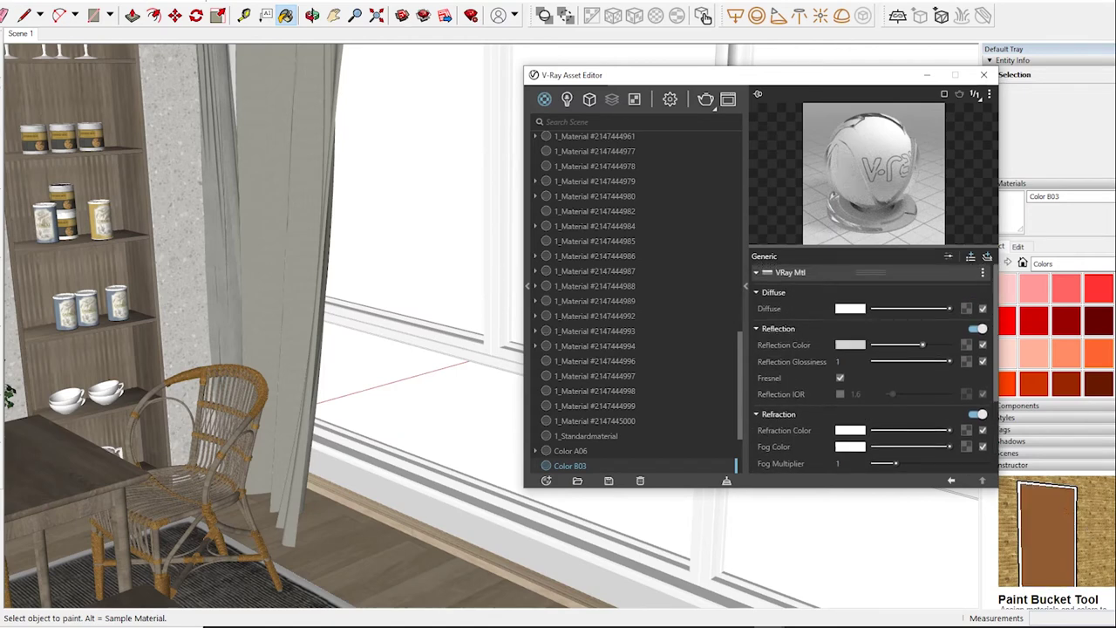
drag(922, 344, 930, 345)
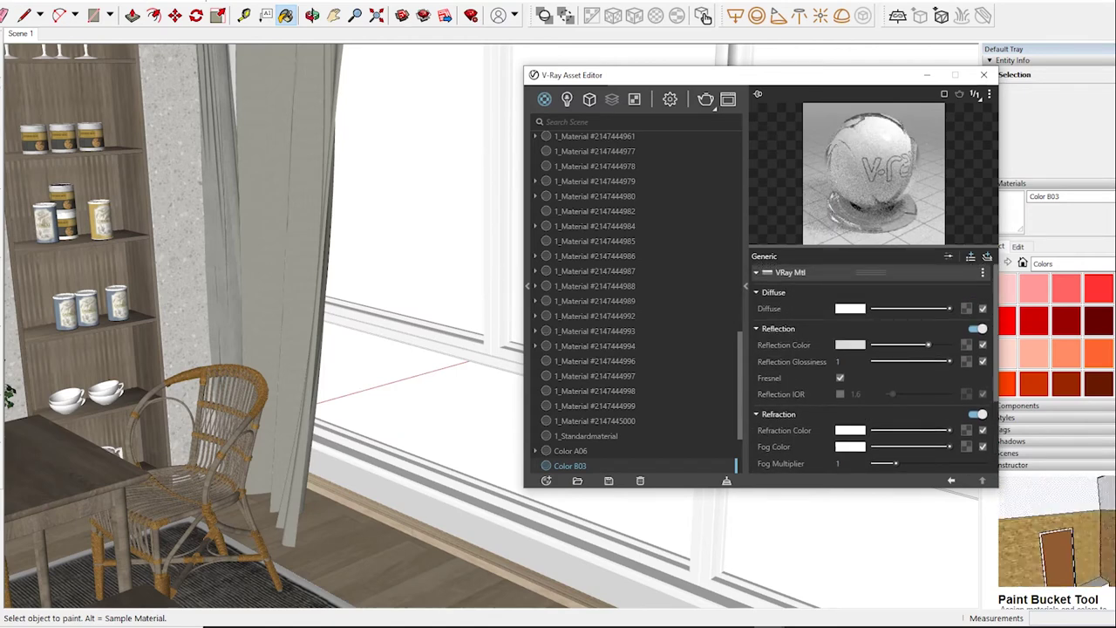
key(alt)
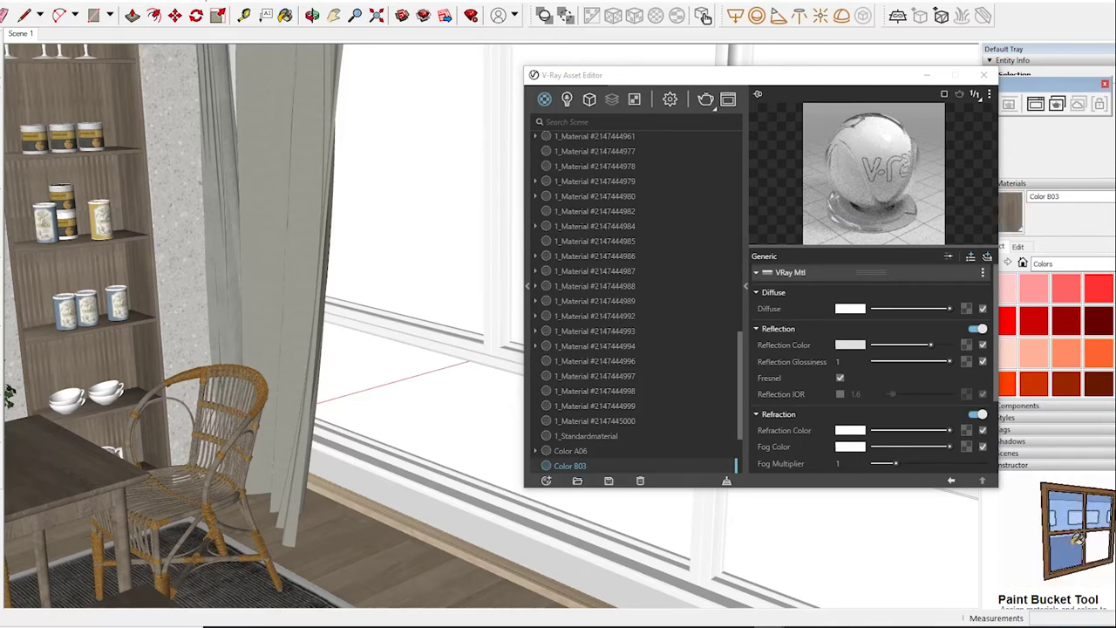
alt+click(228, 392)
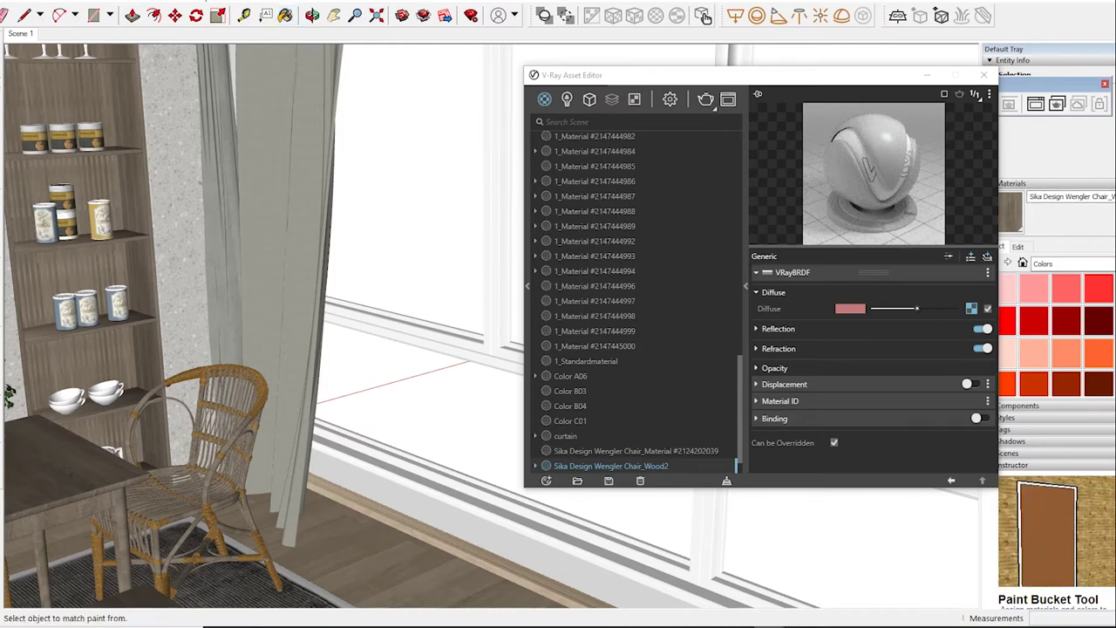
Review the chair wood material's Reflection settings (Glossiness 0.737254), then list the scene's lights showing SunLight
key(b)
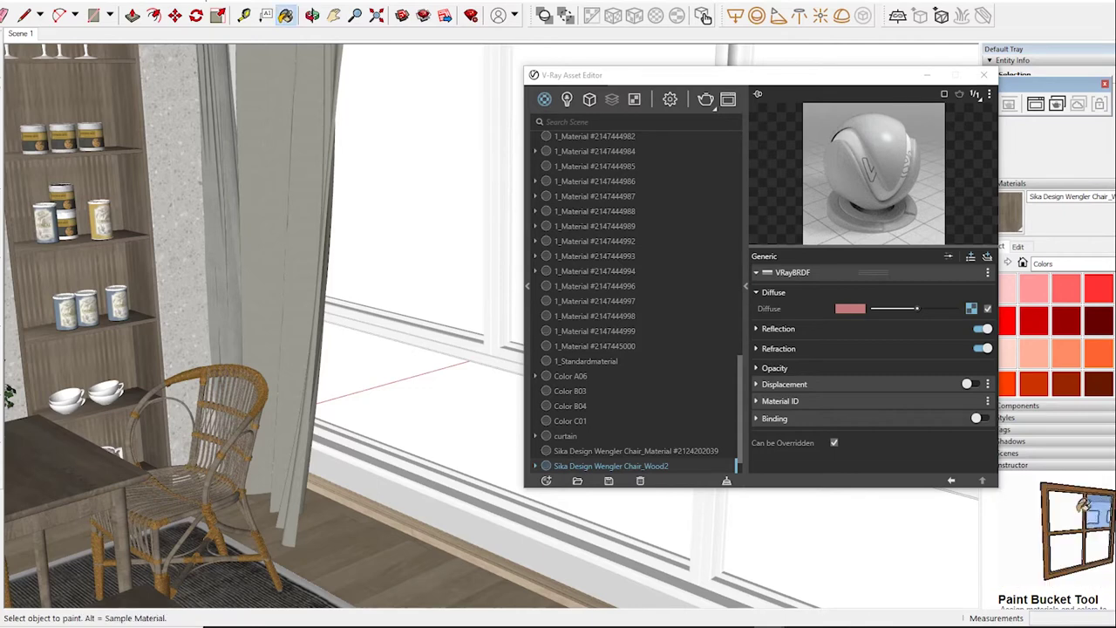
click(778, 329)
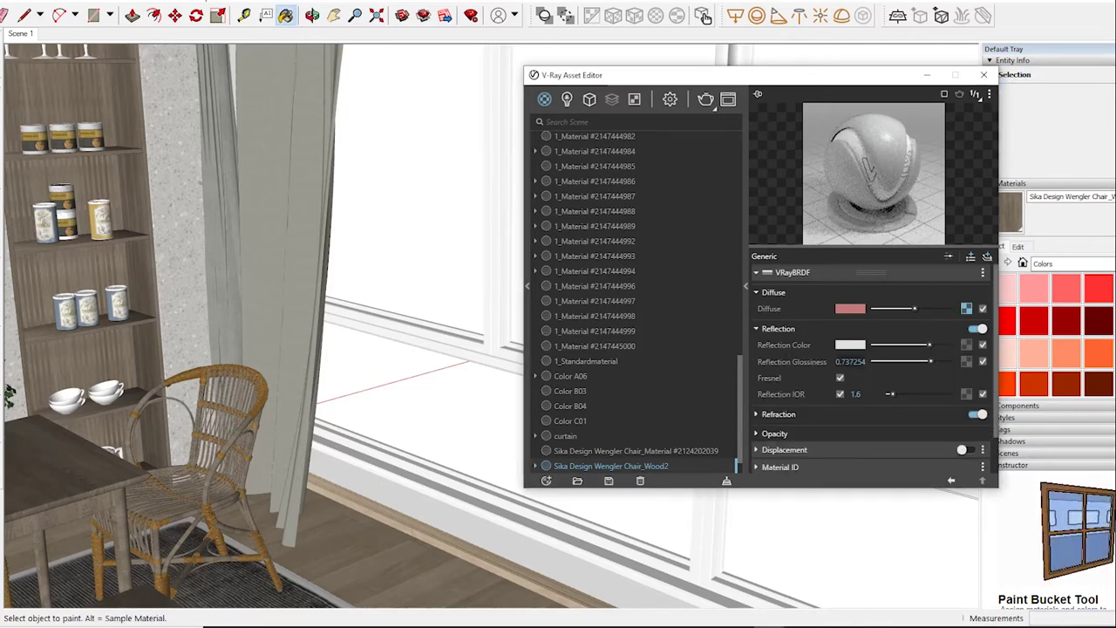
key(alt)
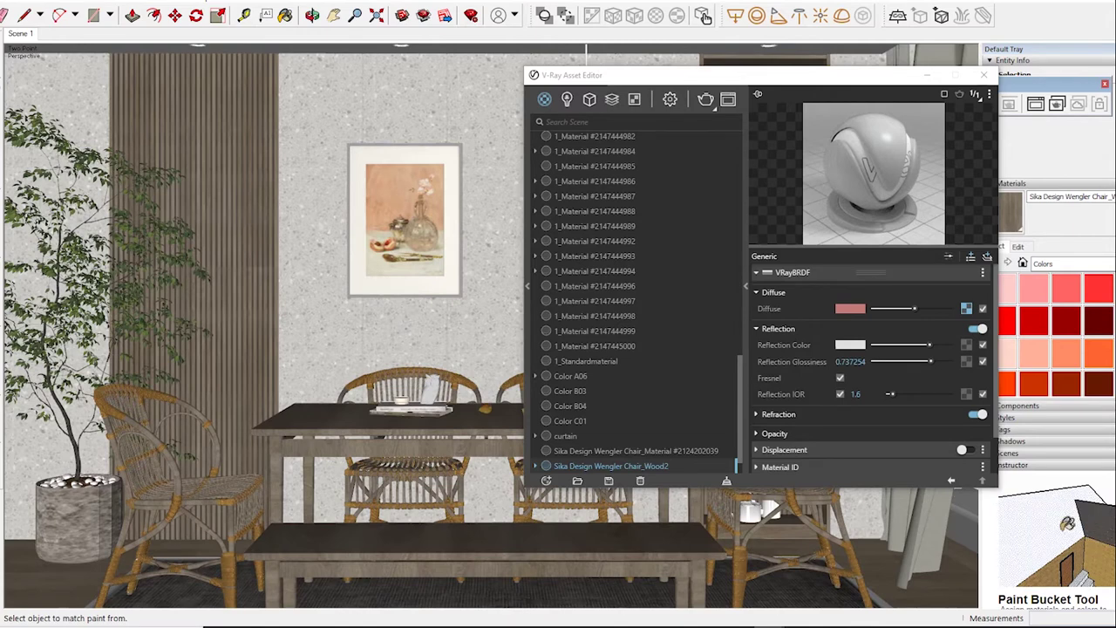
click(567, 99)
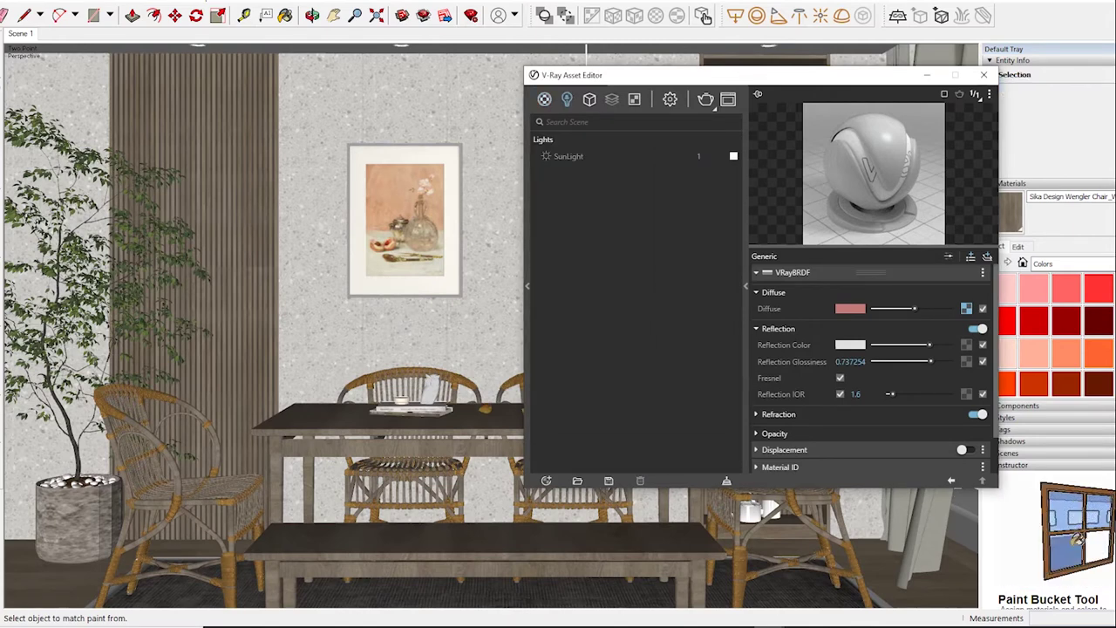
Check SunLight, turn off Progressive for bucket rendering, and expand the Camera and Render Output settings
click(604, 156)
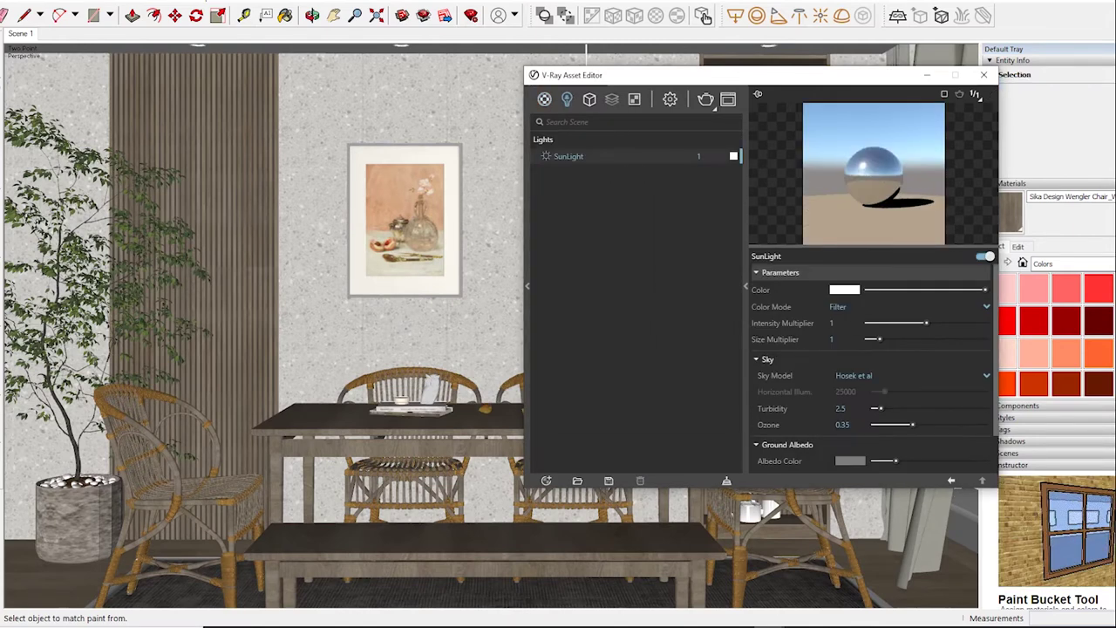
click(669, 99)
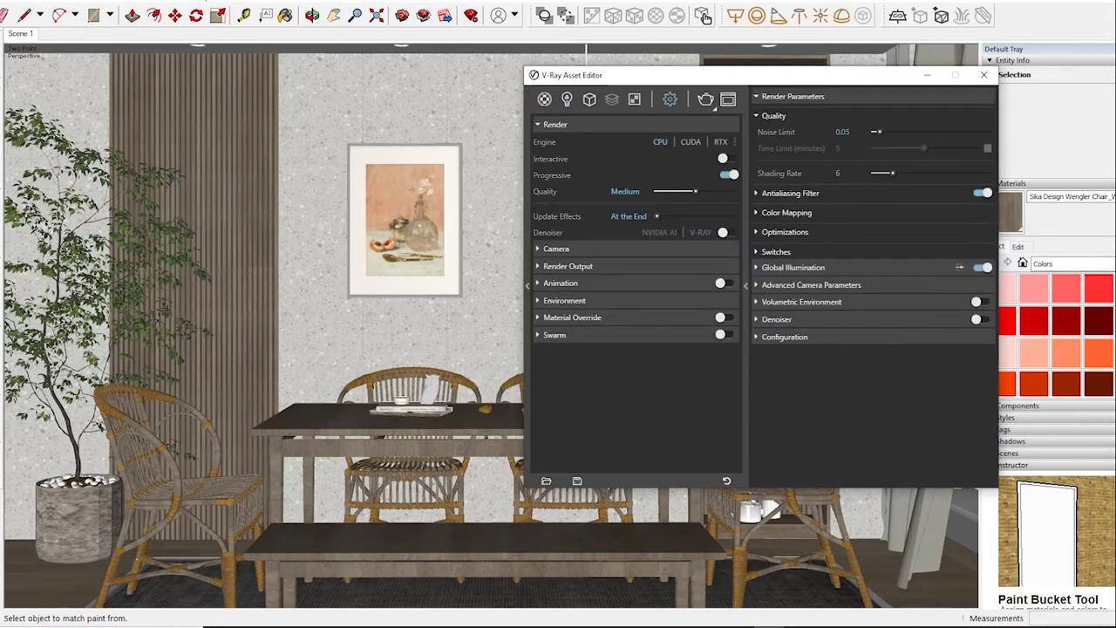
click(729, 174)
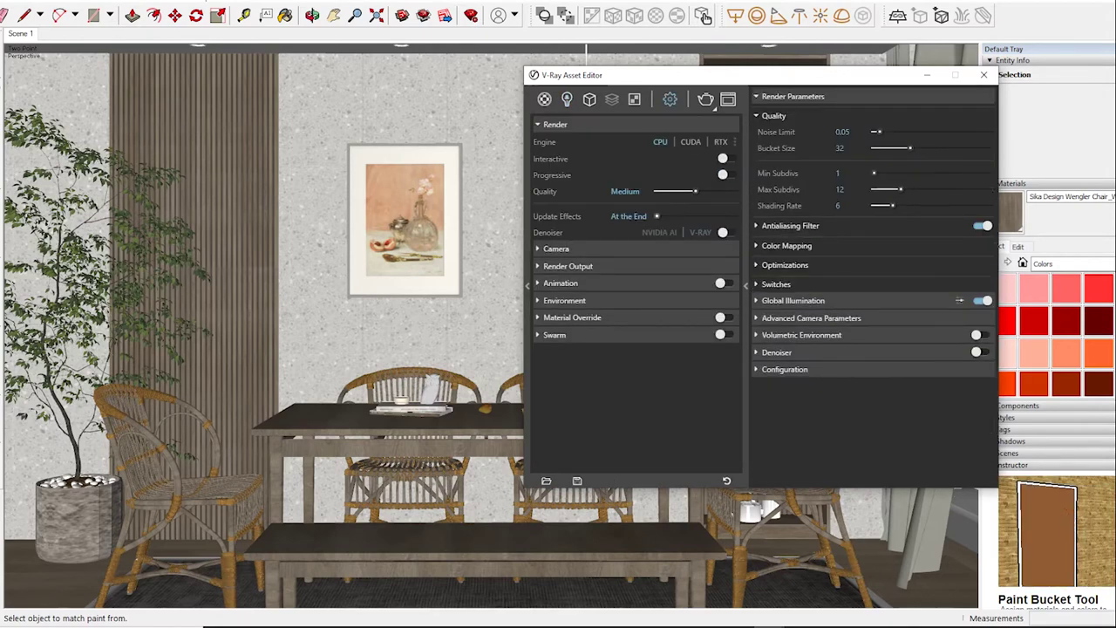
click(556, 248)
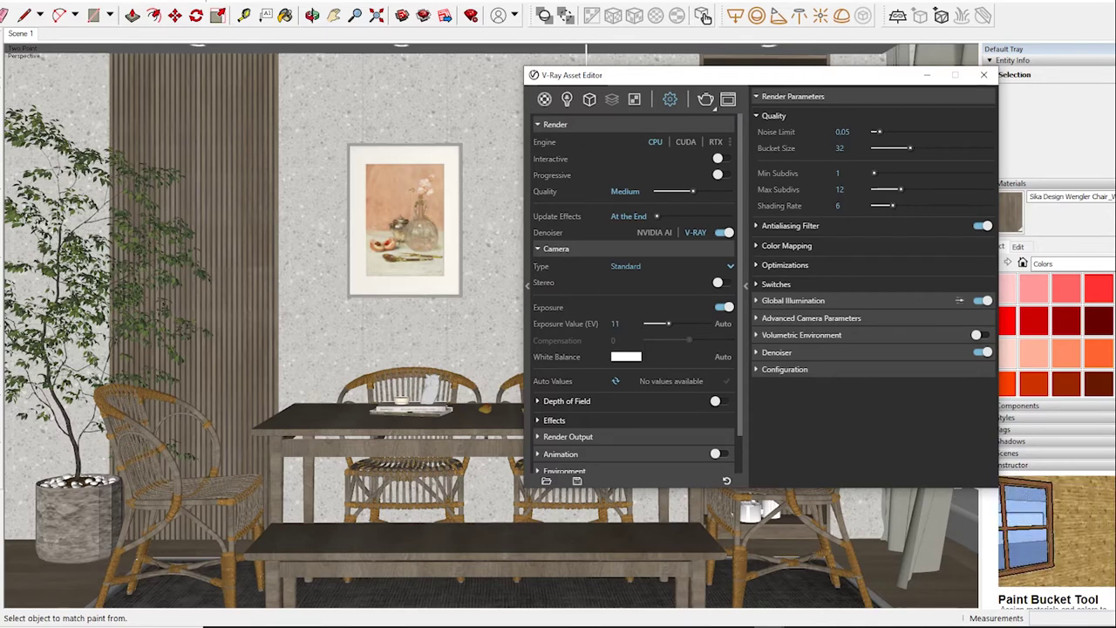
click(568, 436)
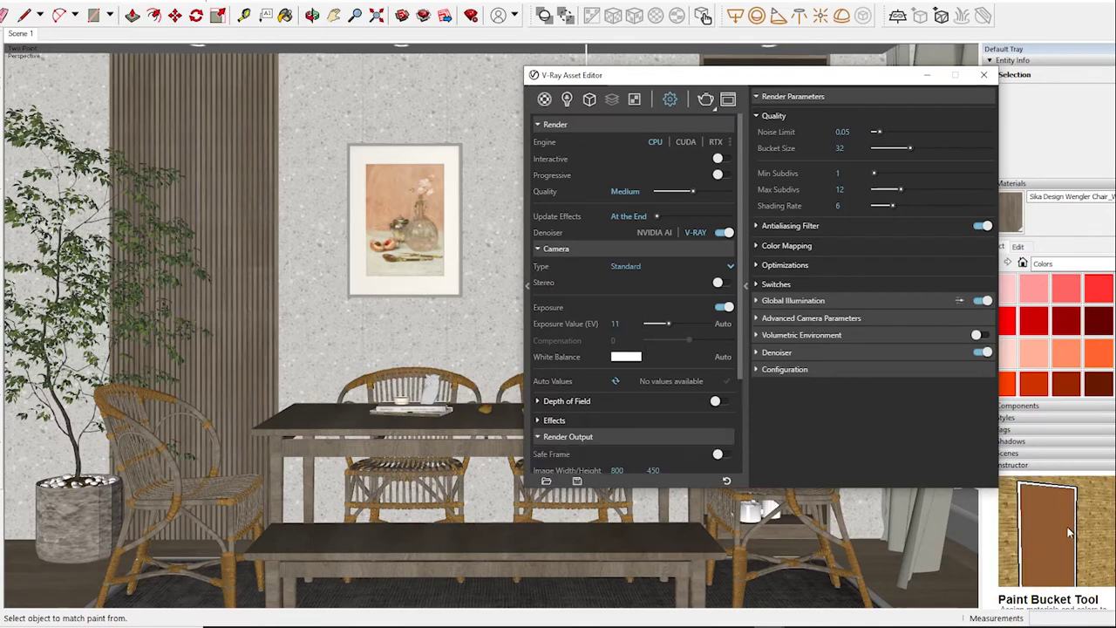
Set the render output width to 1200
scroll(634, 348, down, 3)
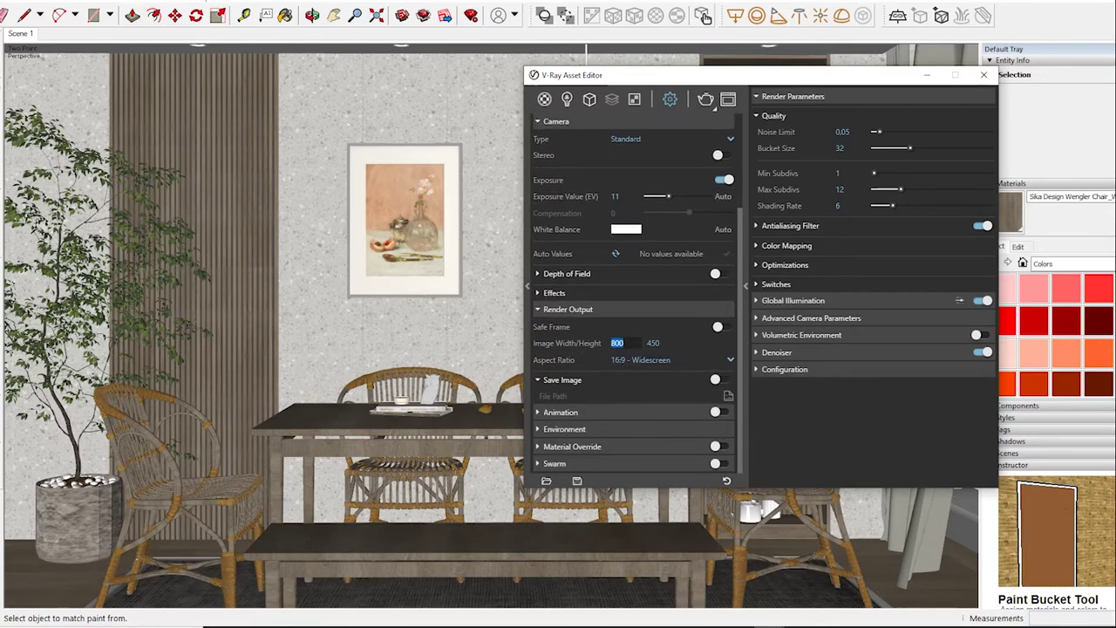
text(12)
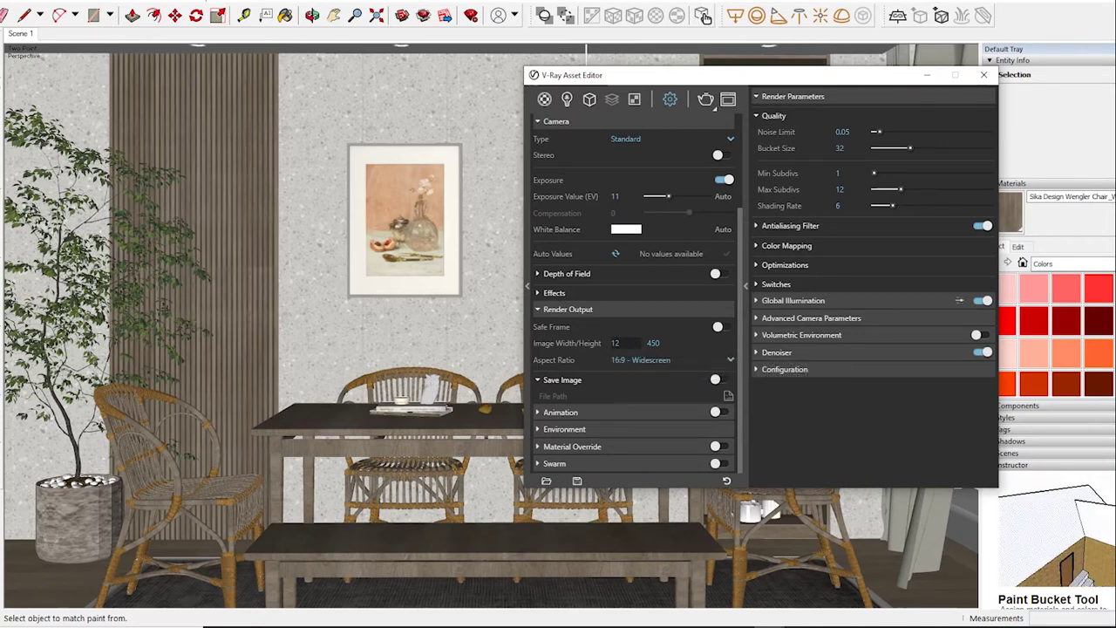
text(00)
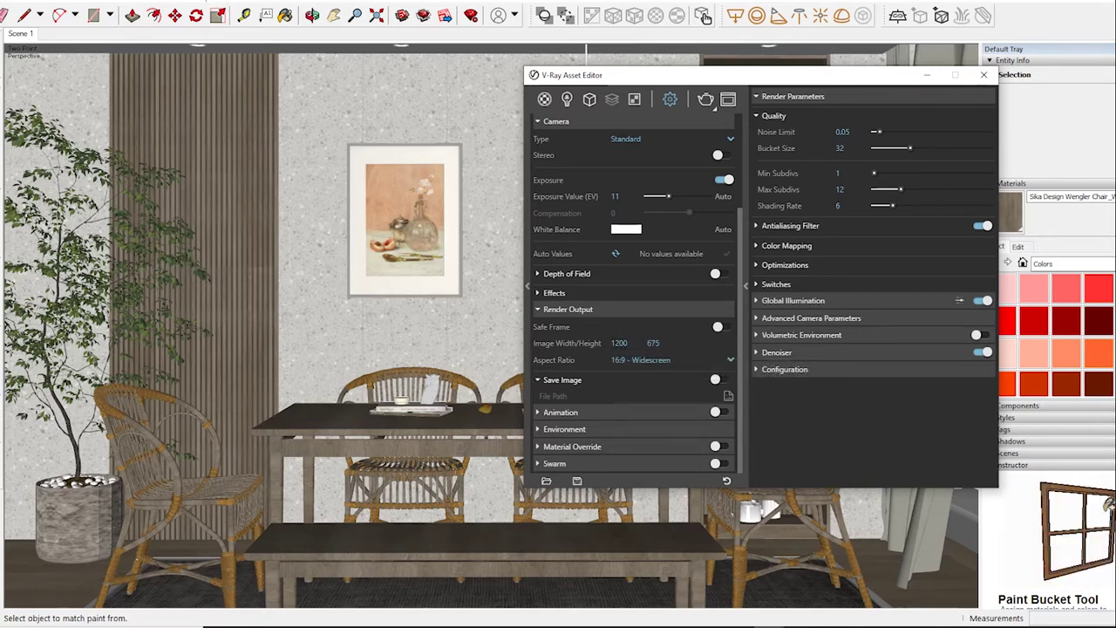
click(561, 411)
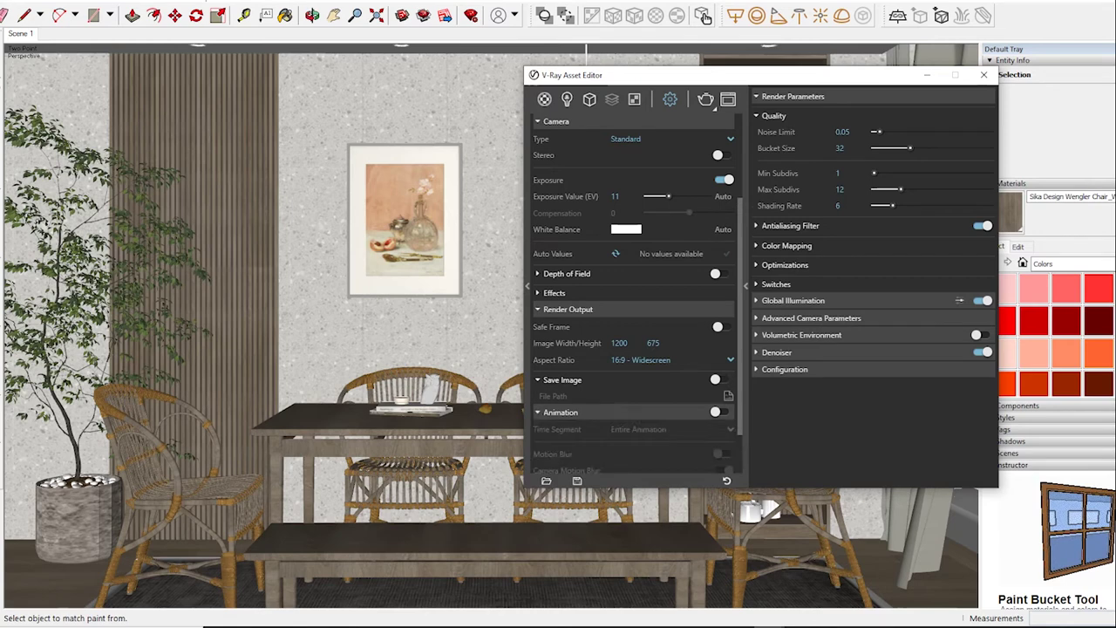
click(560, 412)
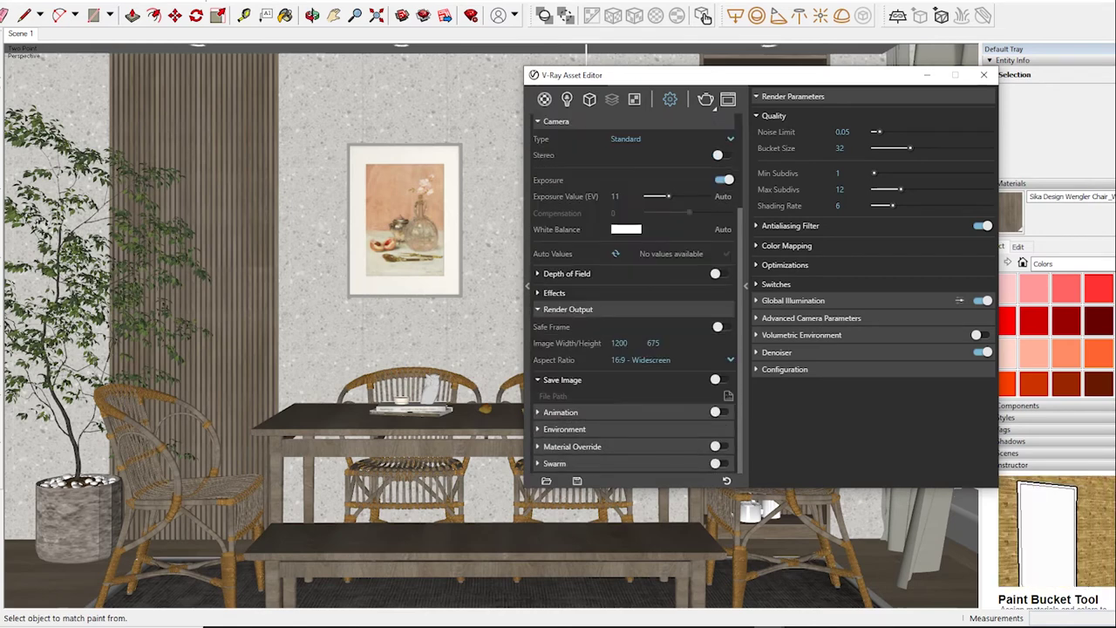
Turn on the GI environment override and paste a copy of the background texture into it
click(564, 429)
scroll(564, 393, down, 3)
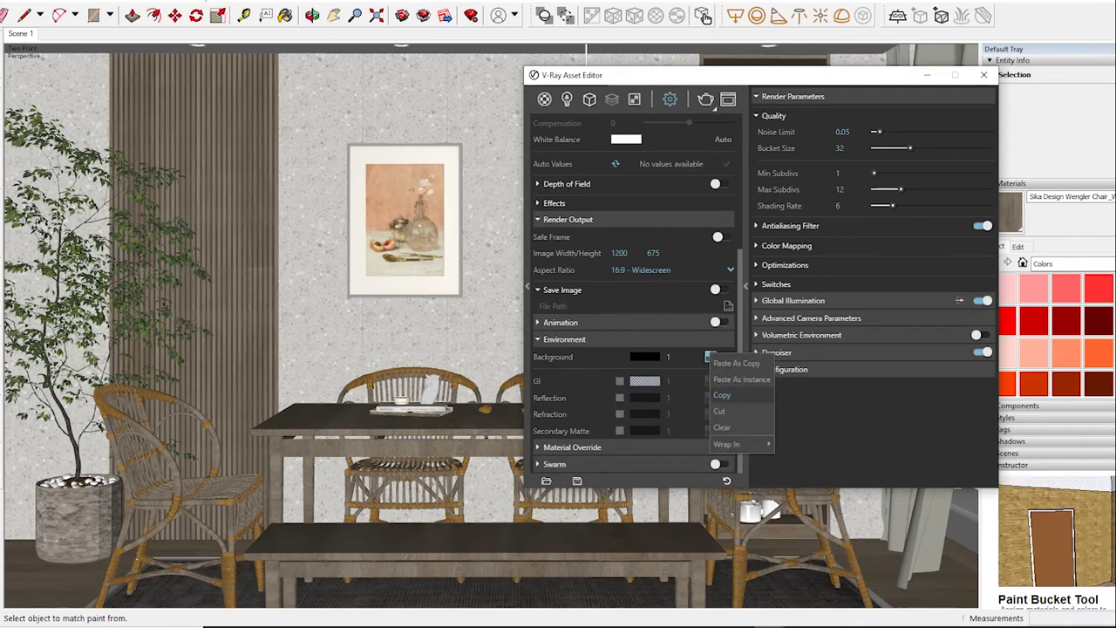
click(619, 380)
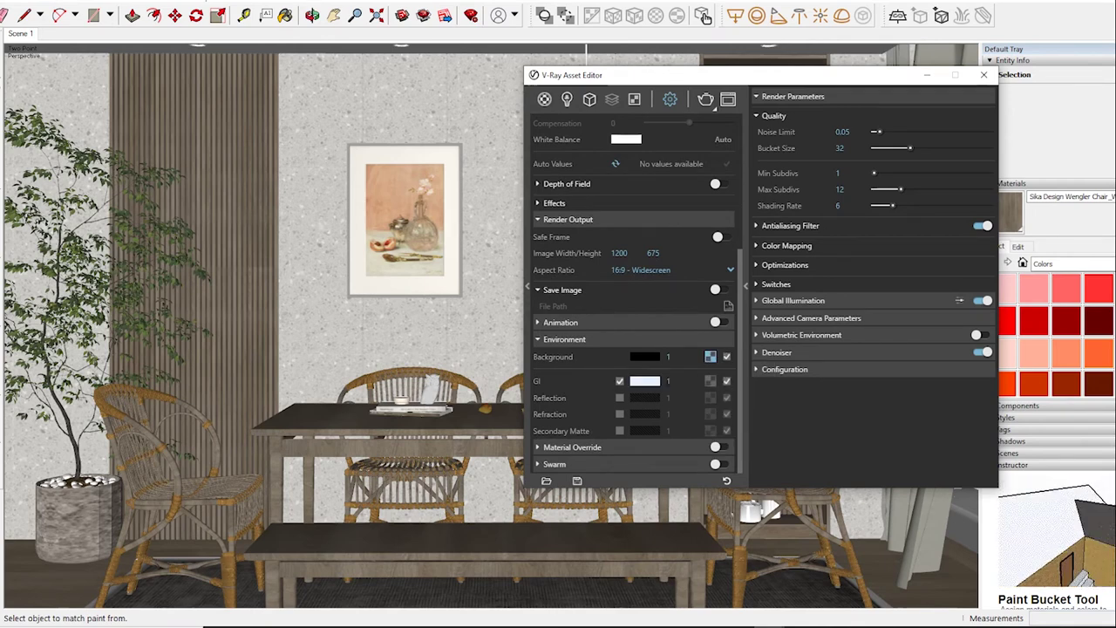
right_click(711, 381)
click(739, 390)
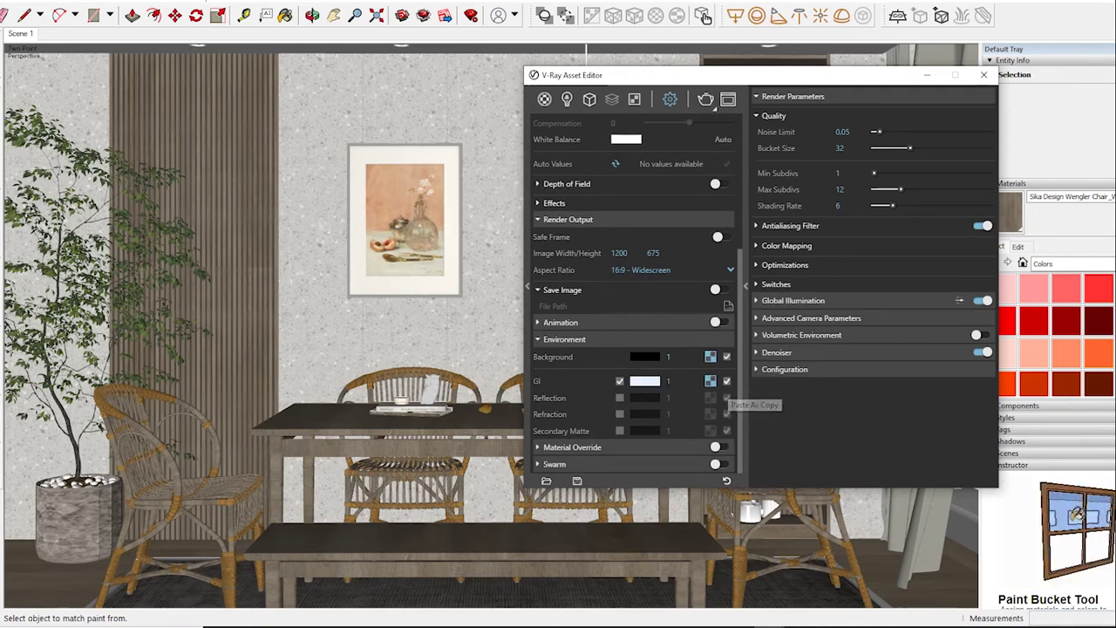
scroll(636, 297, up, 5)
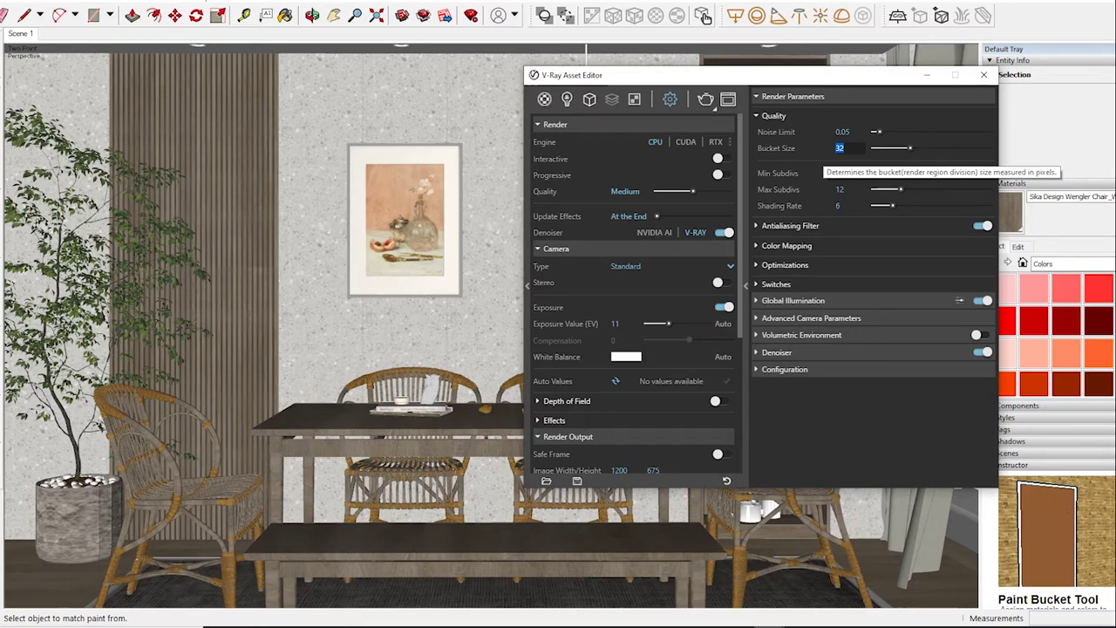
Set Bucket Size to 72 and Max Subdivs to 24
text(72)
key(Return)
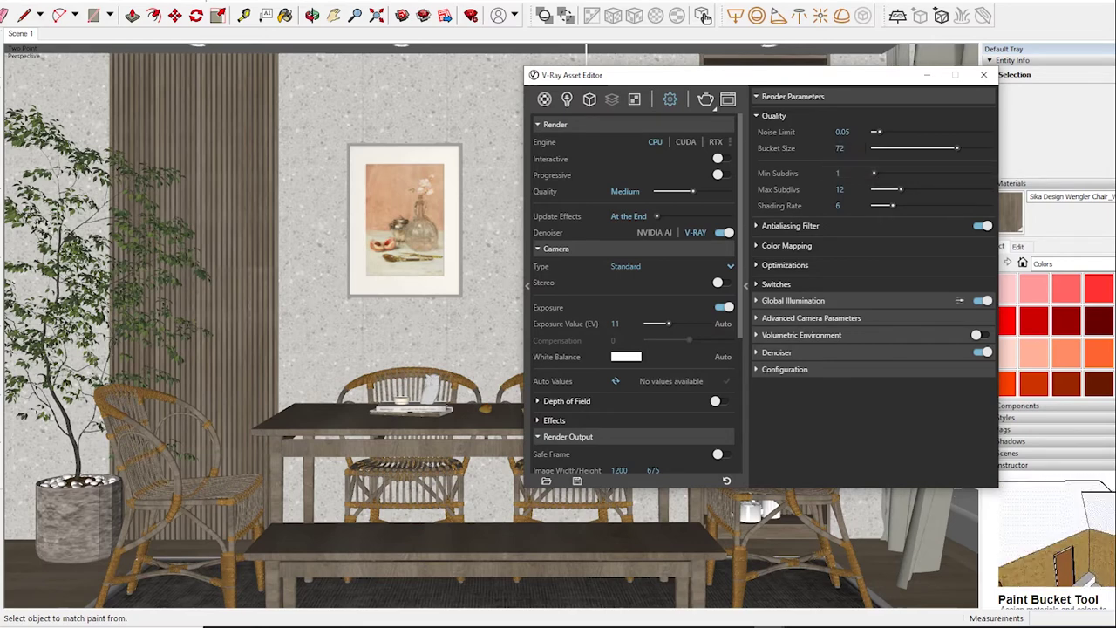
click(841, 189)
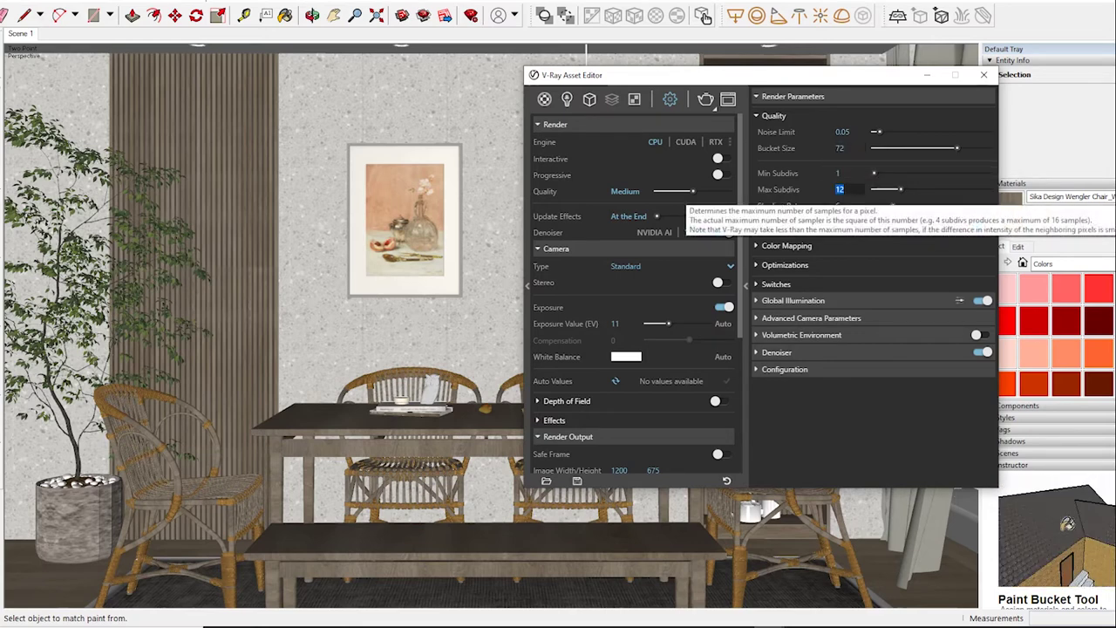
text(24)
key(Return)
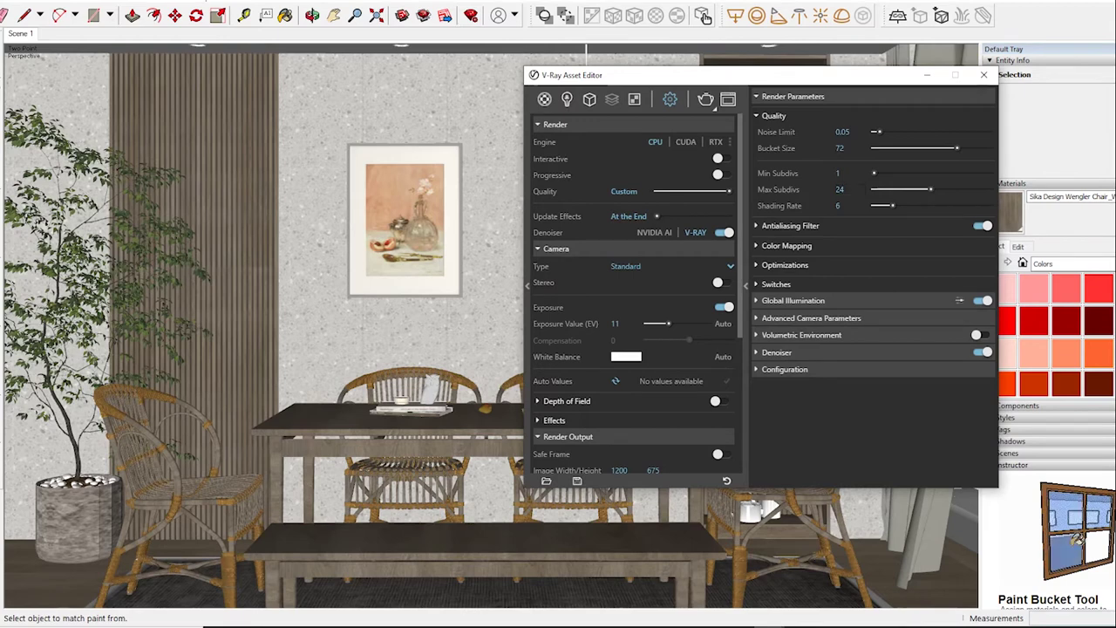
Set the antialiasing filter to Triangle with size 1
click(790, 225)
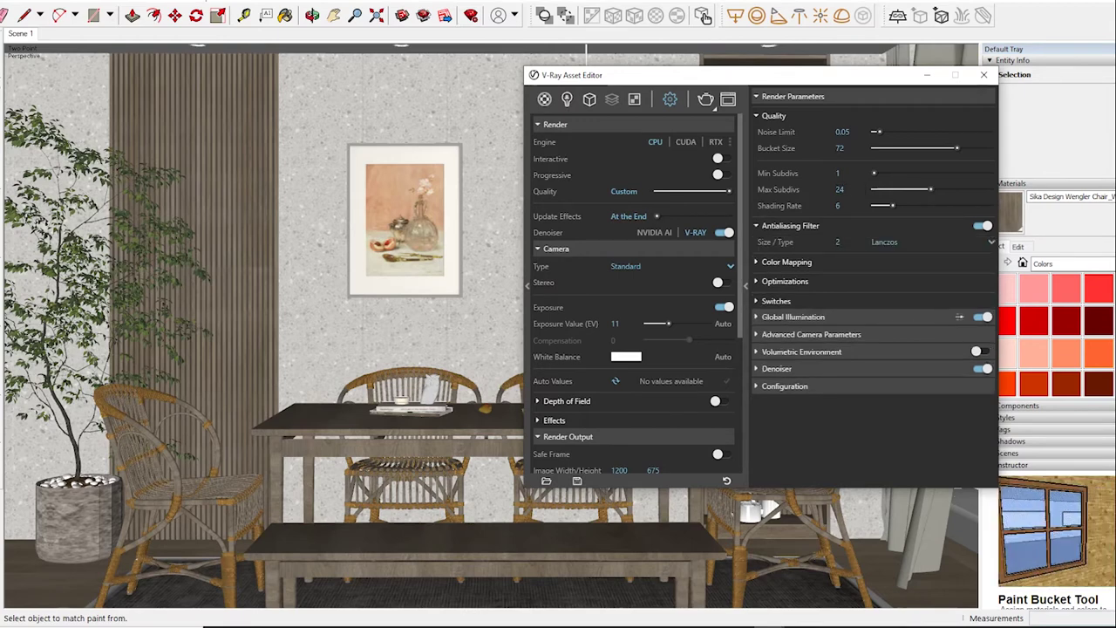
click(885, 242)
click(838, 241)
text(1)
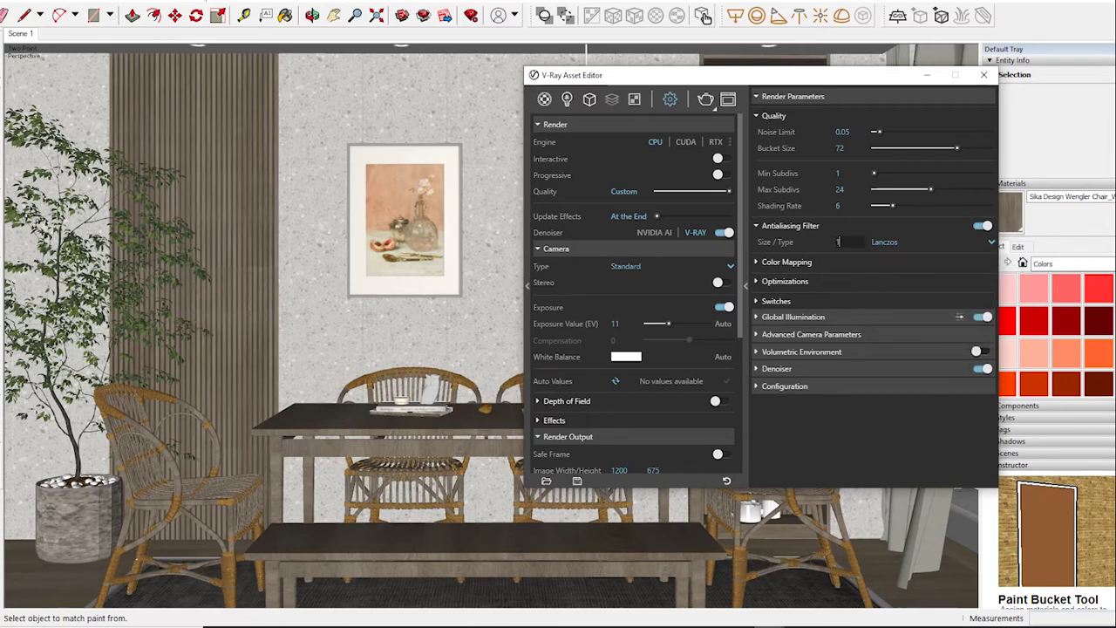
click(885, 242)
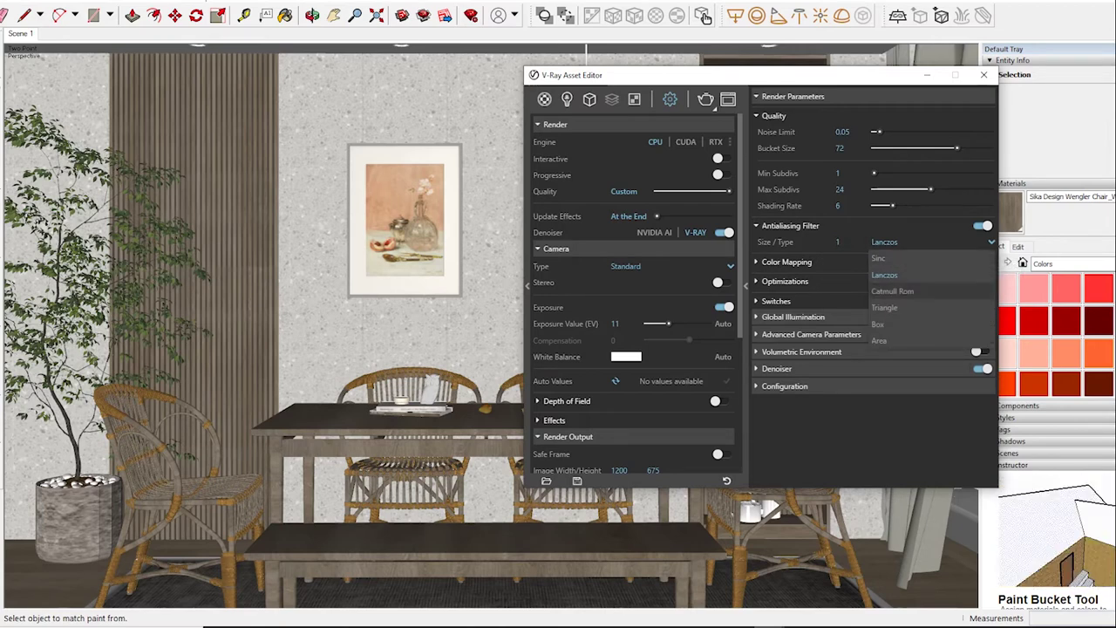
click(884, 307)
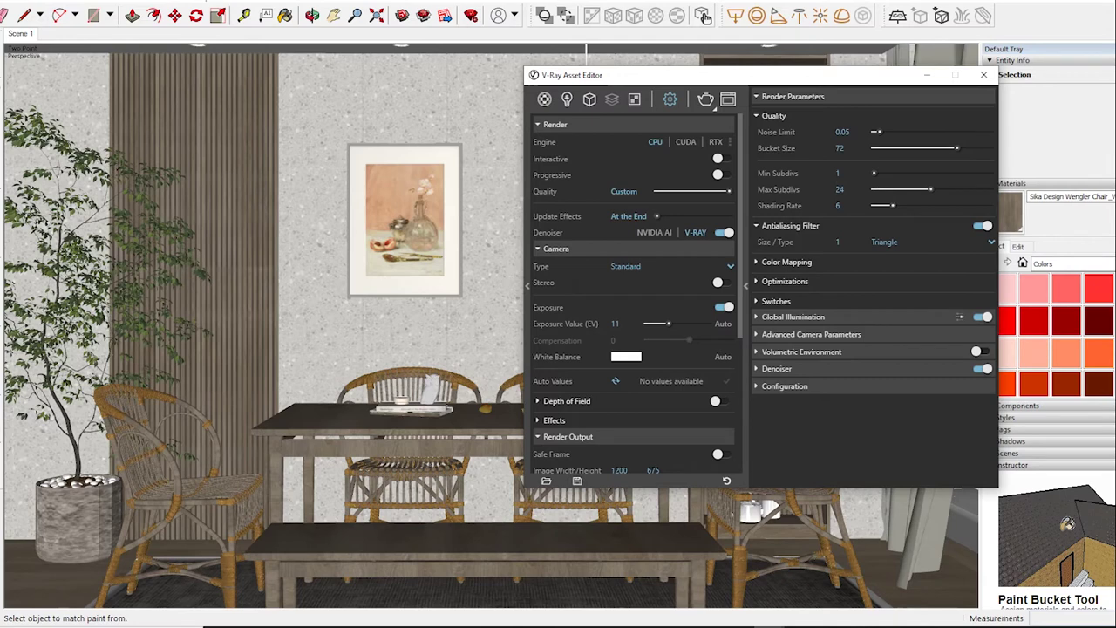
click(792, 316)
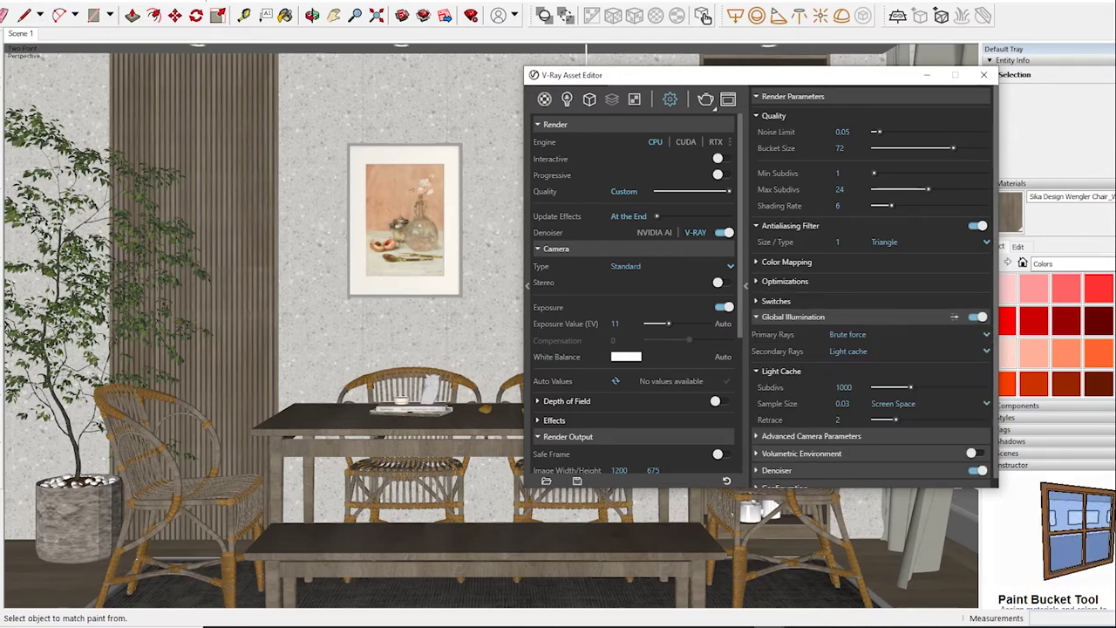
Set Primary Rays to Irradiance map and keep Light cache for Secondary Rays
scroll(872, 331, down, 1)
click(907, 324)
click(854, 341)
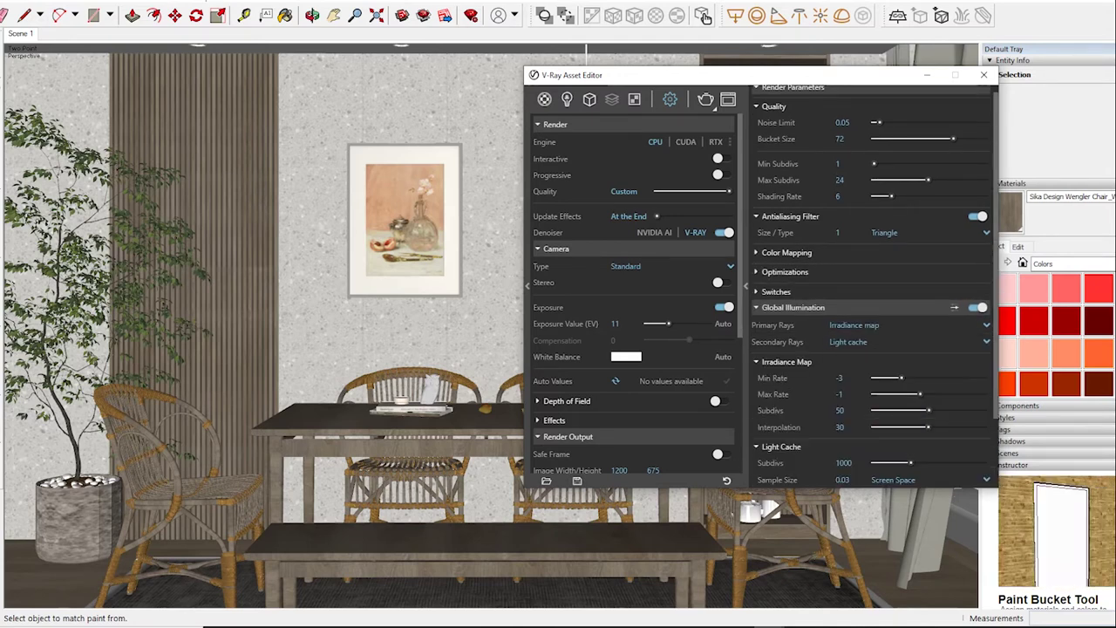
click(907, 342)
click(847, 390)
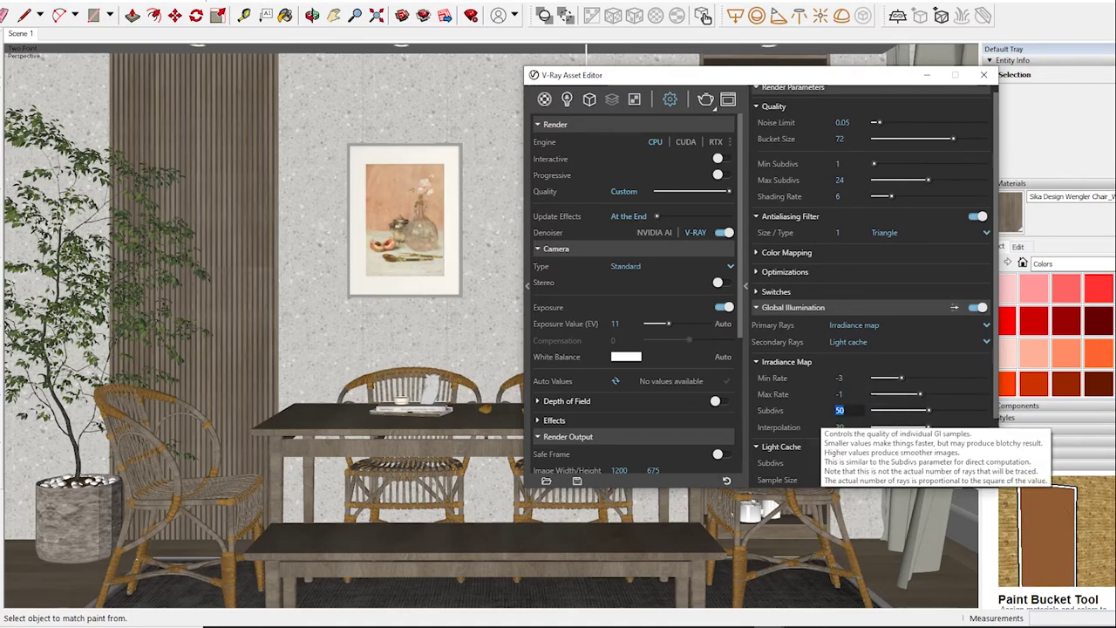
Set irradiance map Subdivs 80 and Interpolation 50, and light cache Subdivs 1200
text(80)
key(Return)
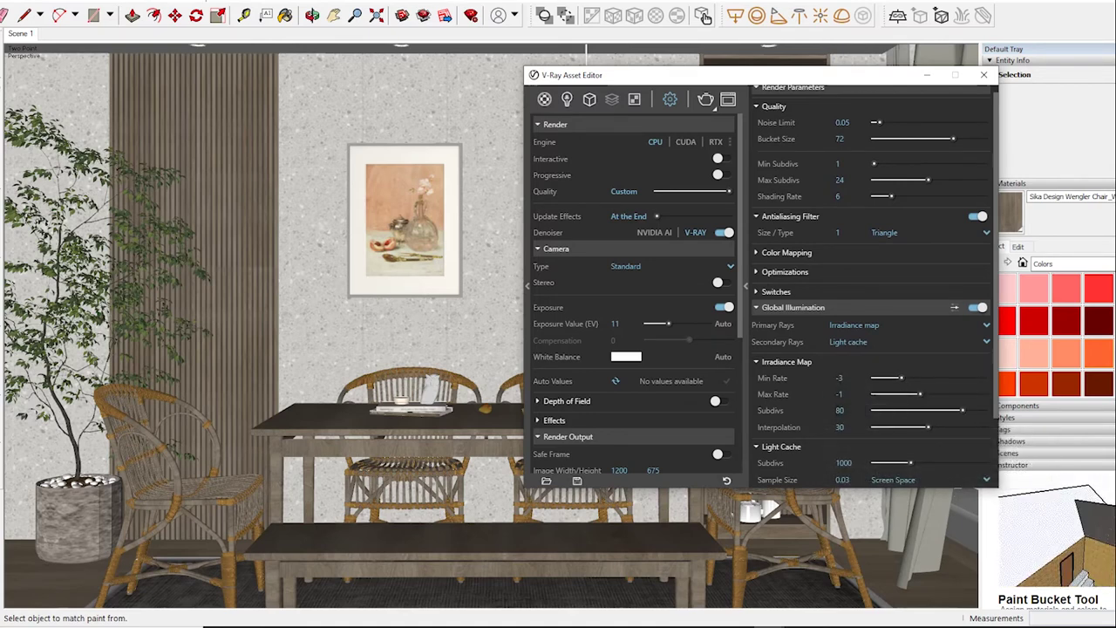
double_click(840, 426)
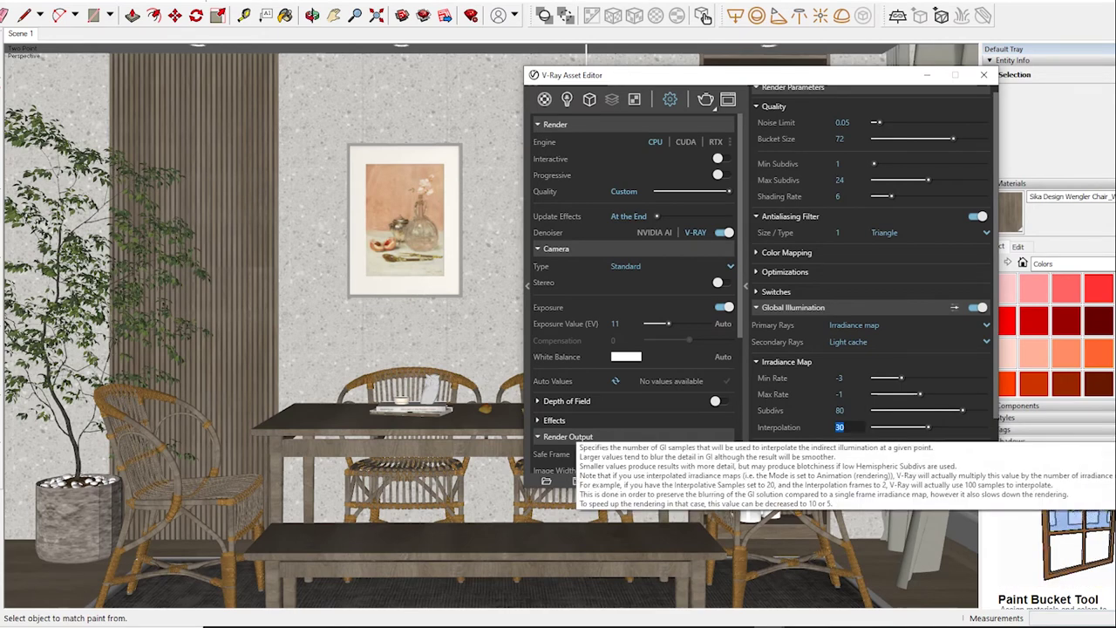
text(50)
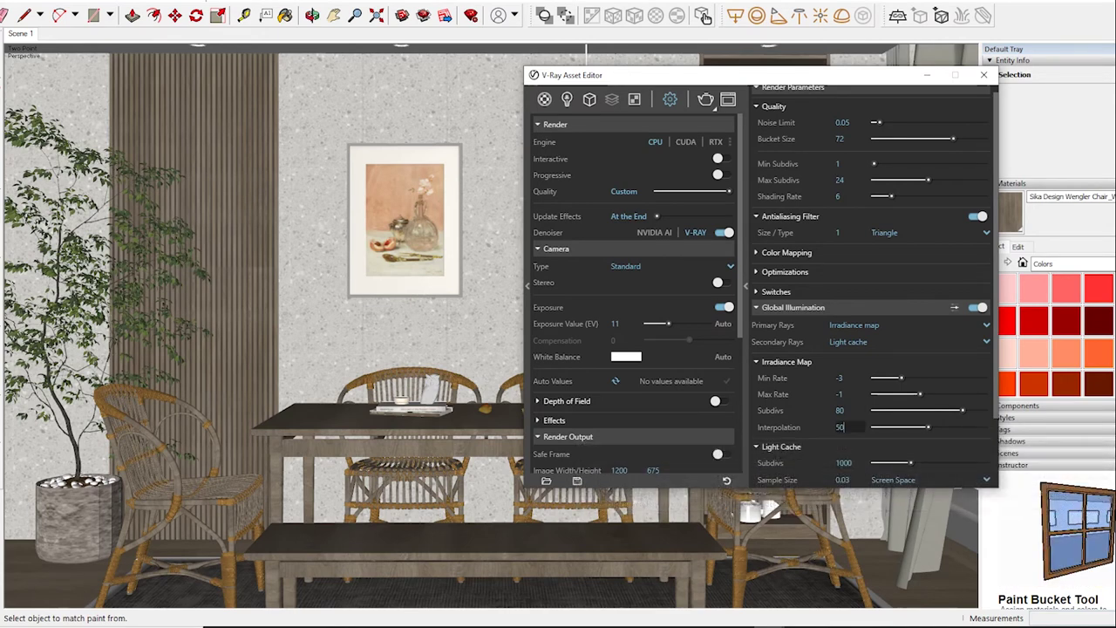
key(Return)
scroll(872, 288, down, 1)
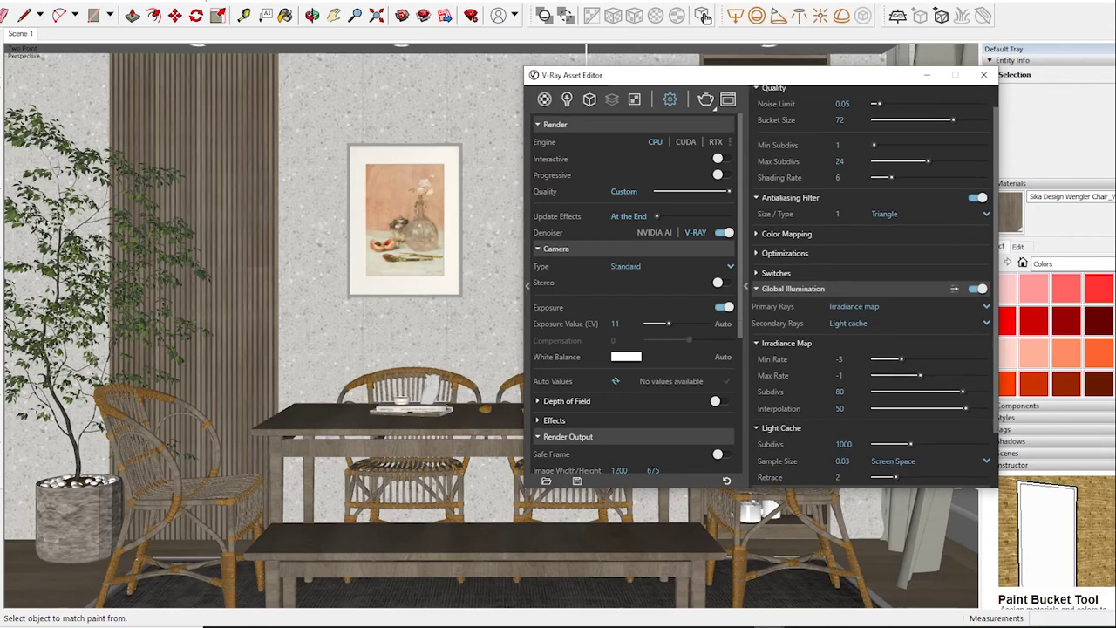
scroll(872, 287, down, 2)
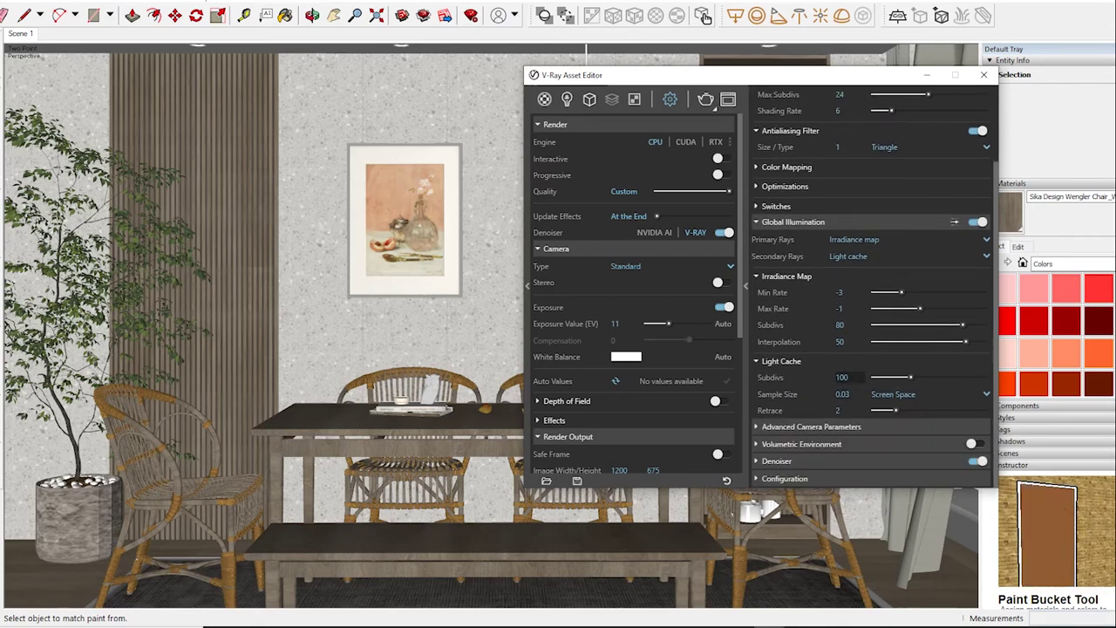
text(1200)
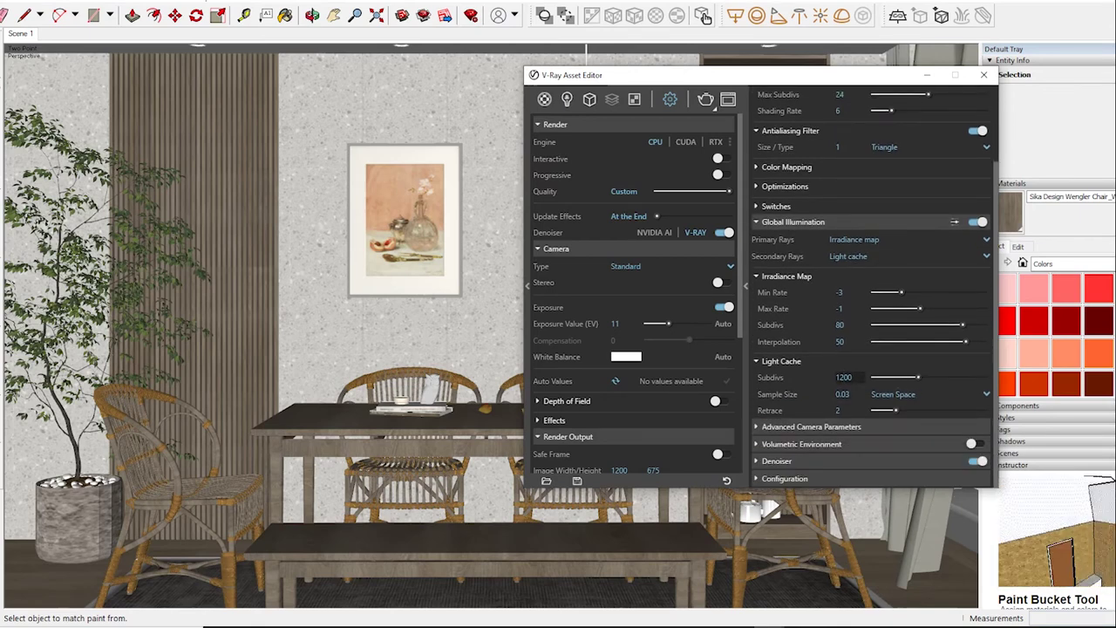
key(Return)
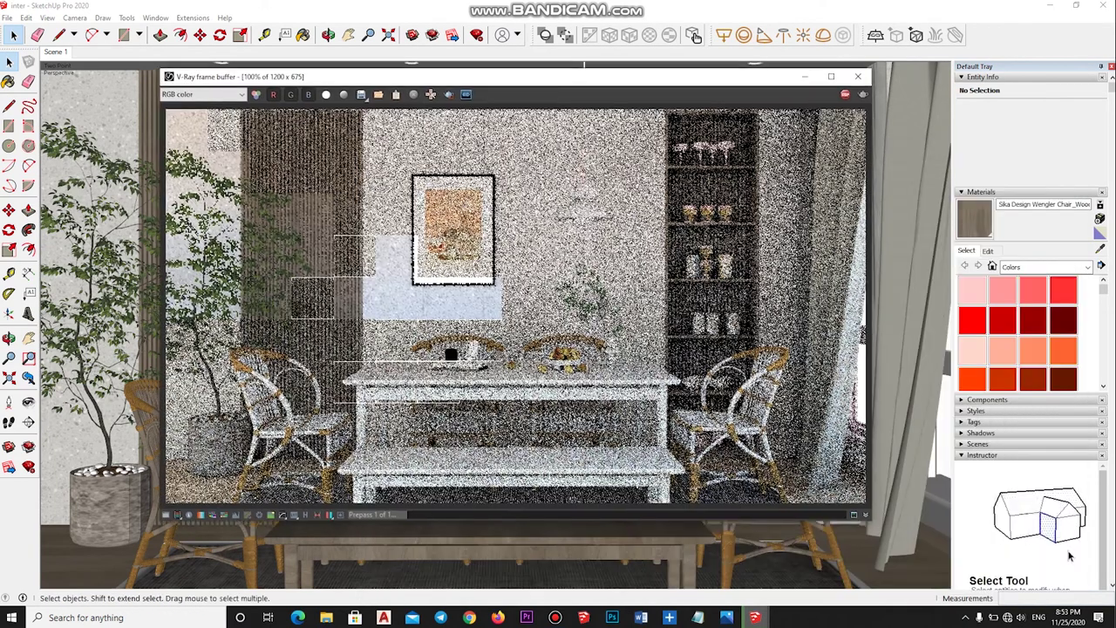
Maximize the V-Ray Frame Buffer to full screen while the 1200x675 render completes
drag(523, 150, 314, 4)
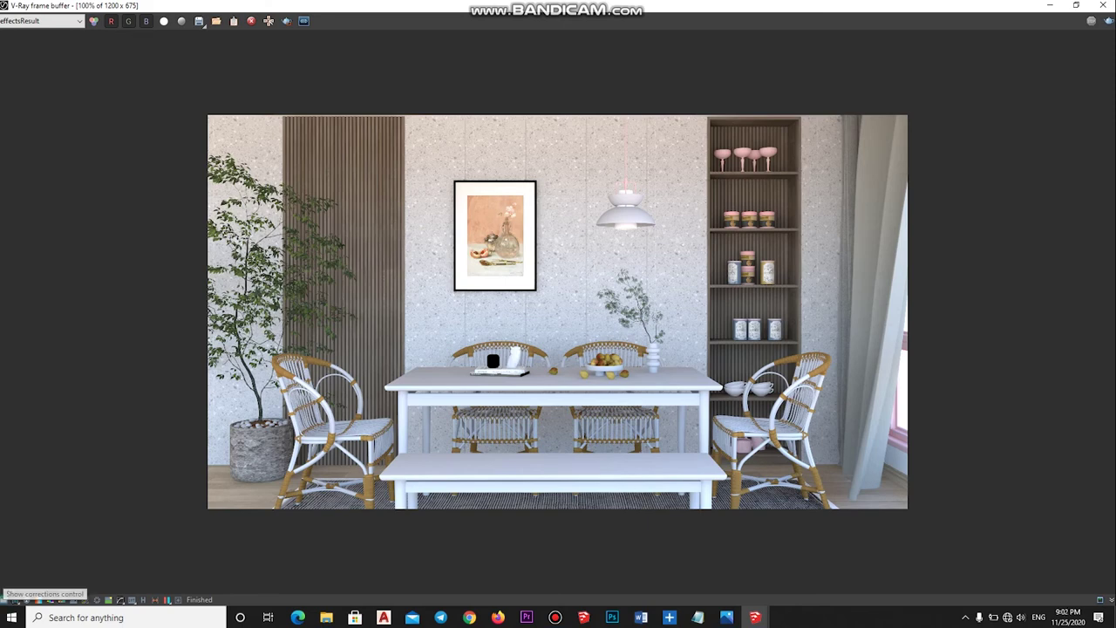
Enable the Exposure correction with Exposure -0.16 and Contrast 0.13
click(4, 600)
click(919, 36)
drag(1002, 60, 1009, 61)
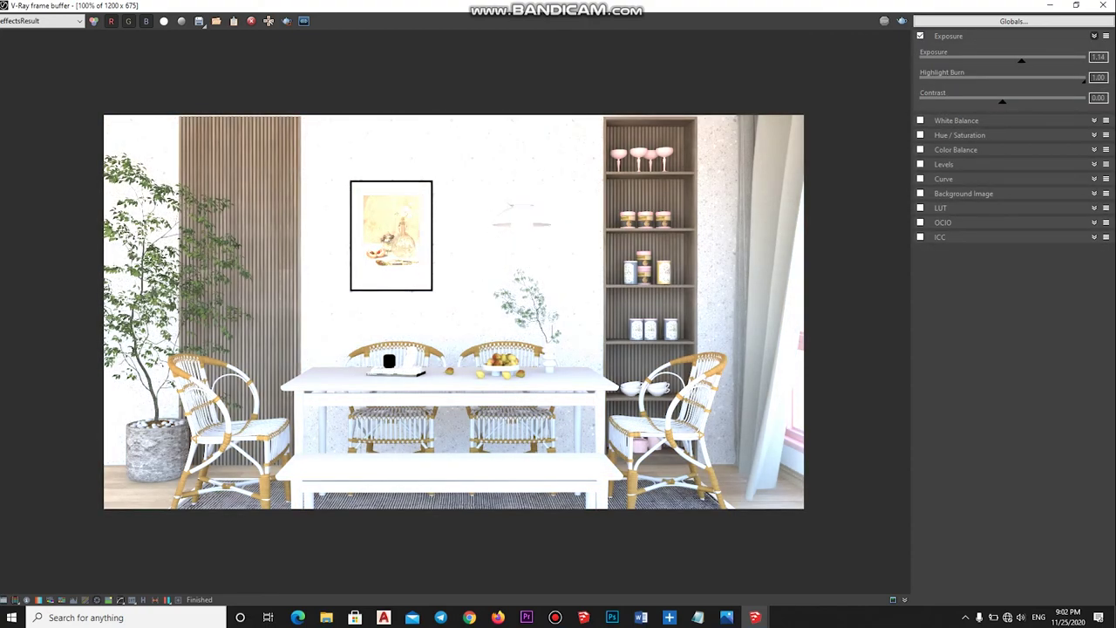
drag(1010, 60, 1000, 60)
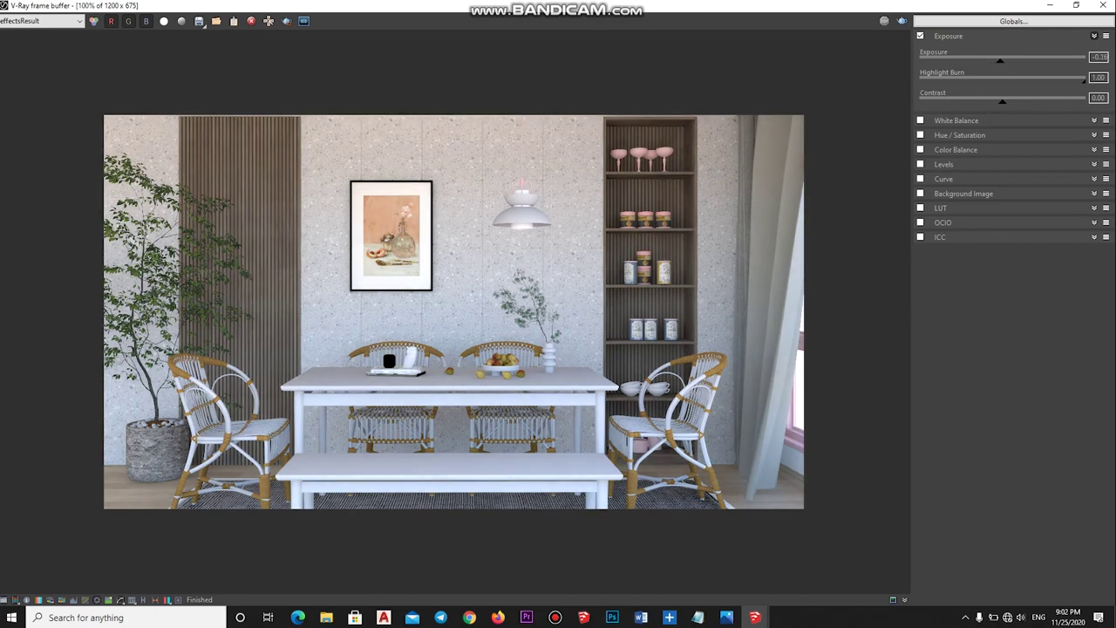
mouse_move(1001, 100)
mouse_down()
mouse_move(1023, 100)
mouse_move(1013, 100)
mouse_up()
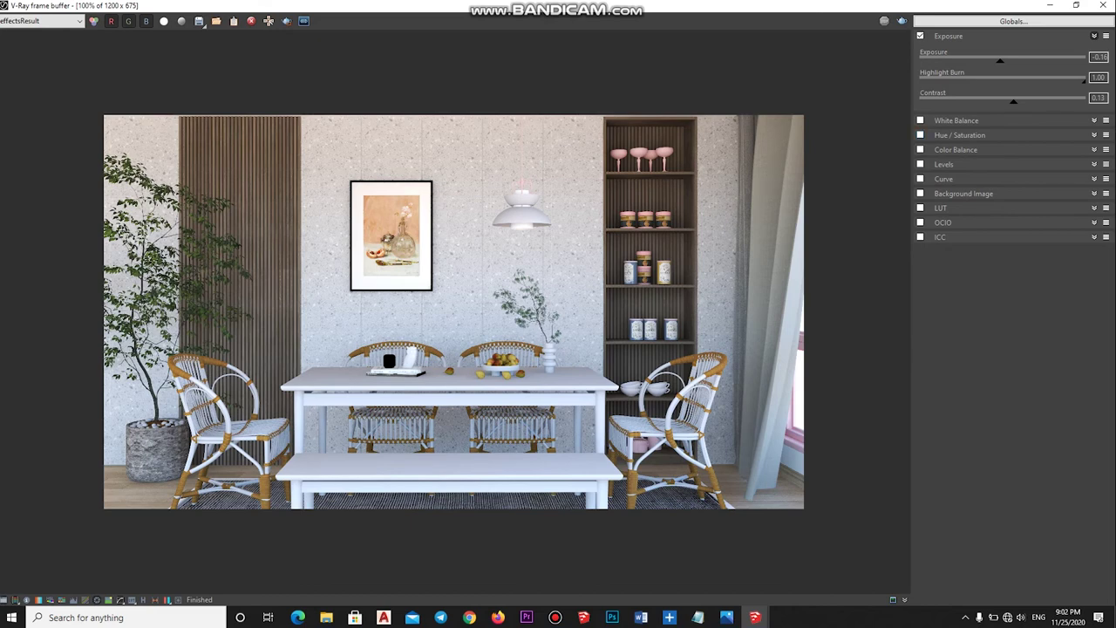
click(920, 179)
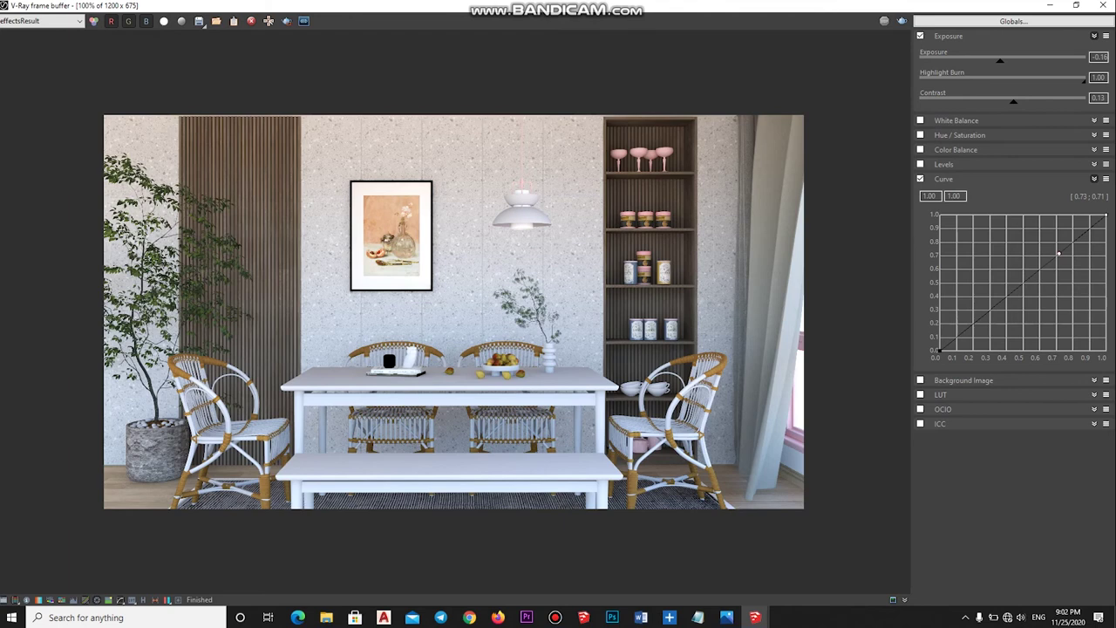
Bend the tone curve into a gentle S-shape, lifting highlights and slightly deepening midtones
drag(1058, 254, 1038, 224)
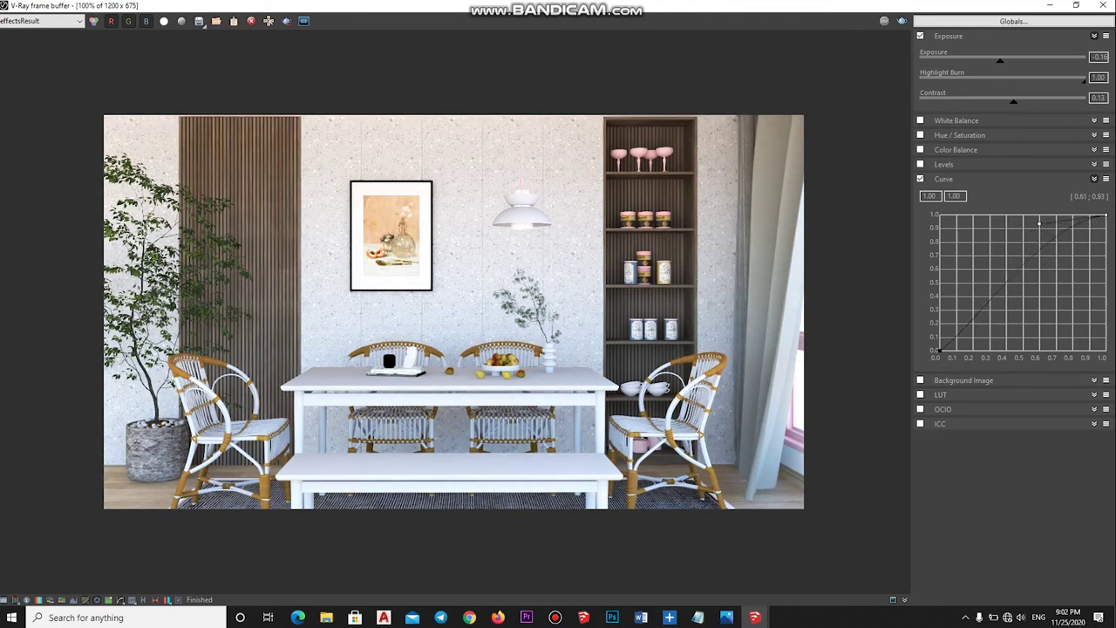
mouse_move(1038, 224)
mouse_down()
mouse_move(987, 312)
mouse_move(1035, 296)
mouse_move(1024, 269)
mouse_move(1033, 284)
mouse_up()
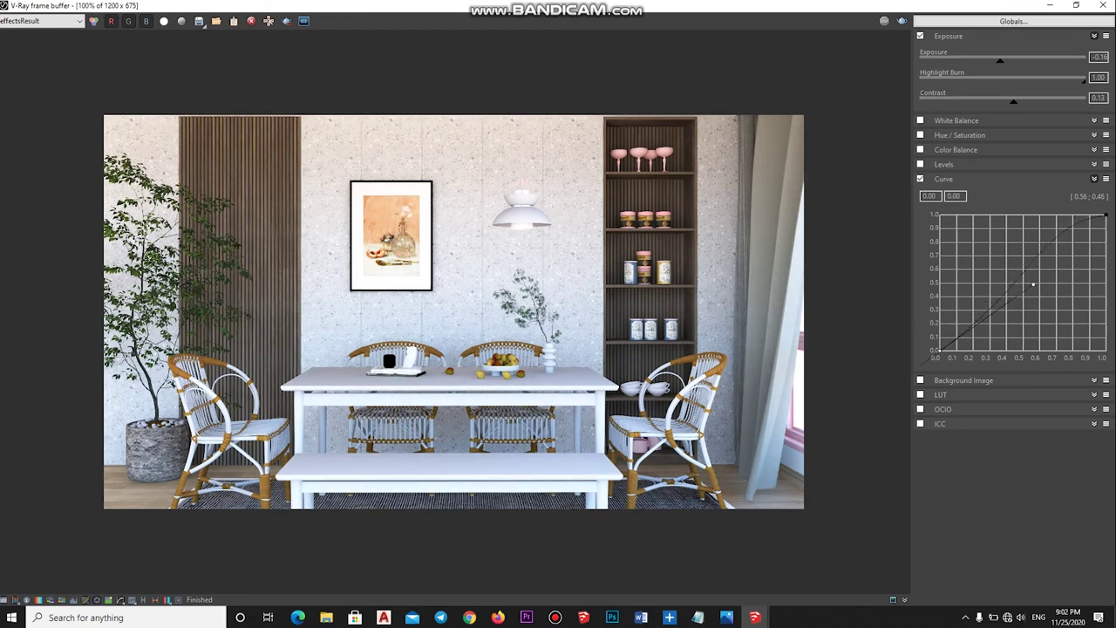